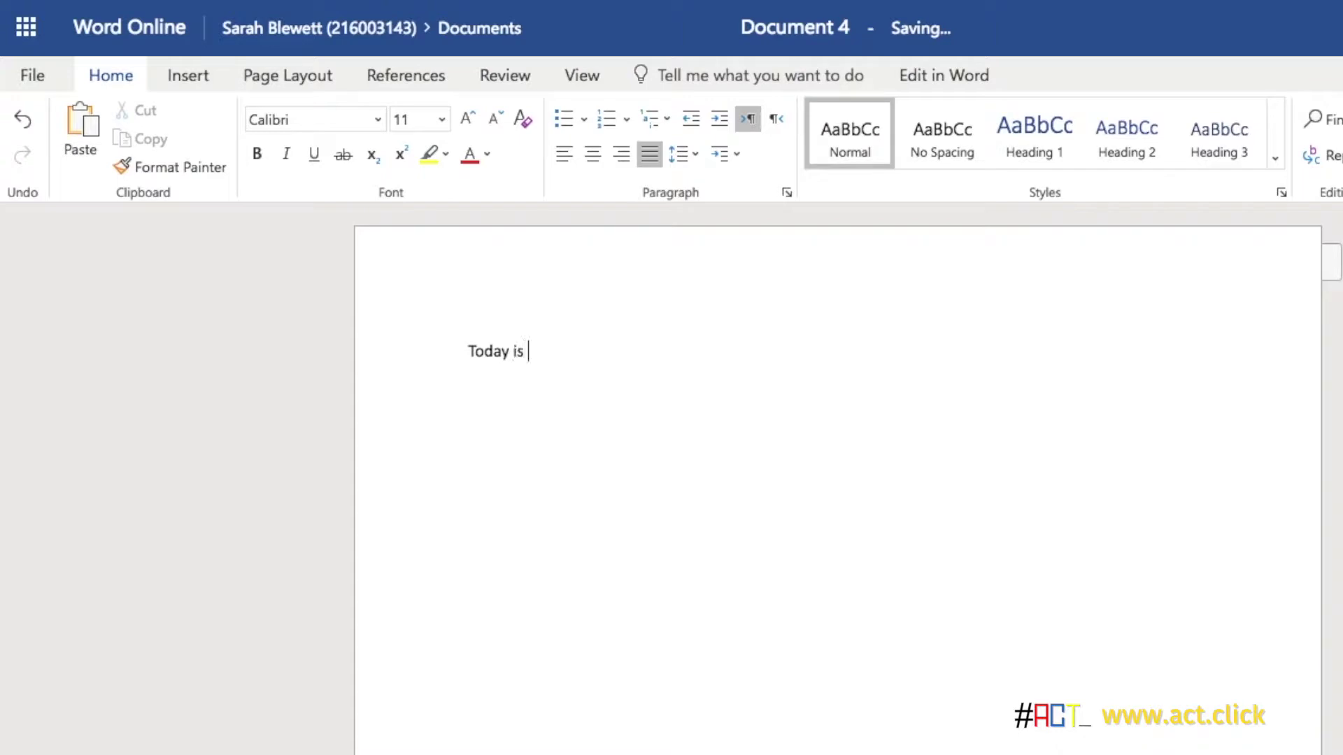
Complete the first line as "Today is Friday." and add a second line reading "Tomorrow is Saturday"
{"action": "type", "text": "."}
{"action": "key", "text": "Return"}
{"action": "type", "text": "Tomorrow is "}
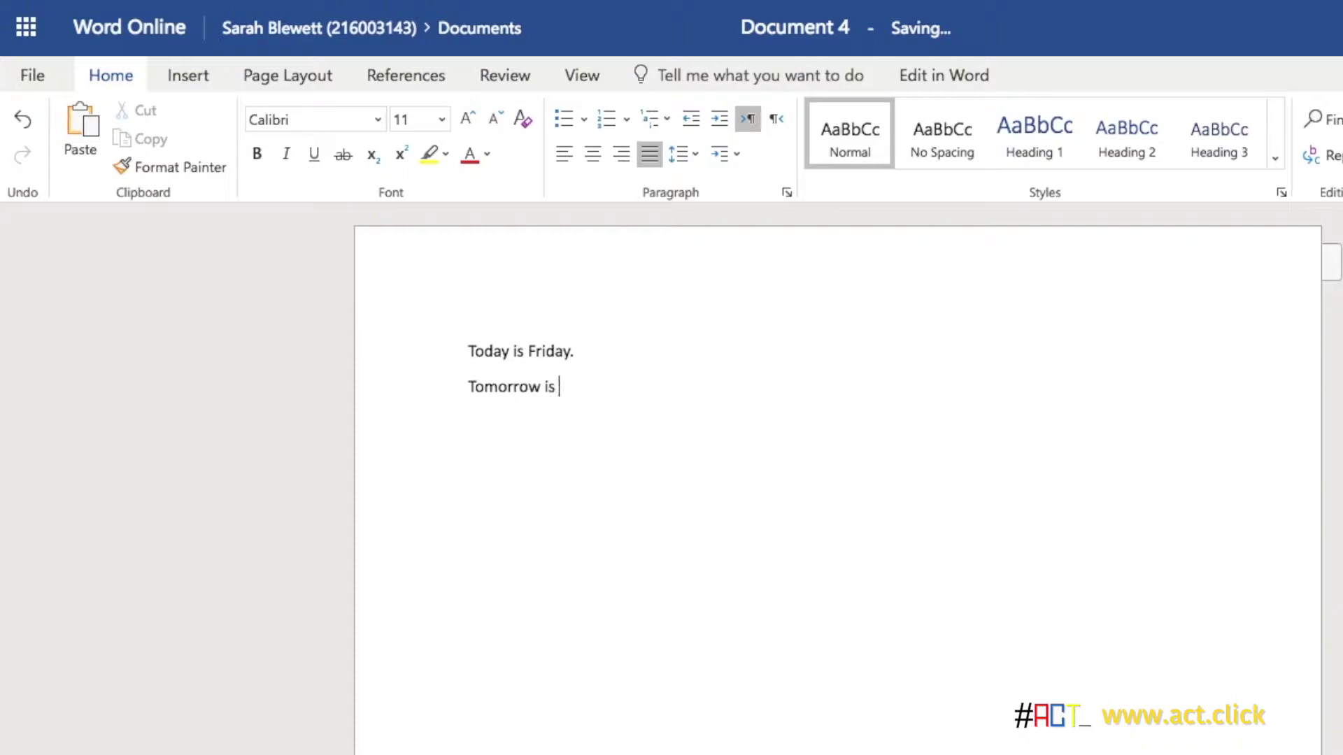
{"action": "type", "text": "Saturday"}
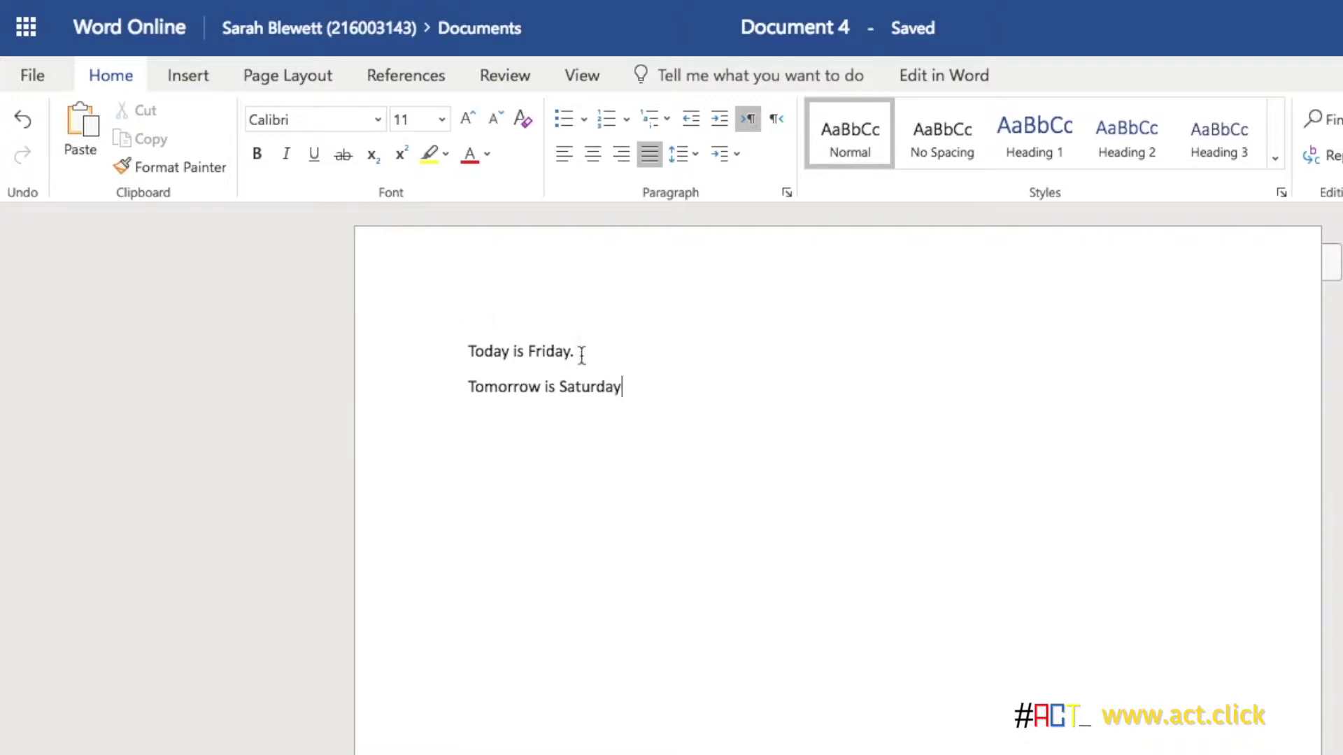
Try centre and right alignment on the line "Today is Friday.", finishing with left alignment
{"action": "left_click_drag", "start_coordinate": [581, 354], "coordinate": [463, 354]}
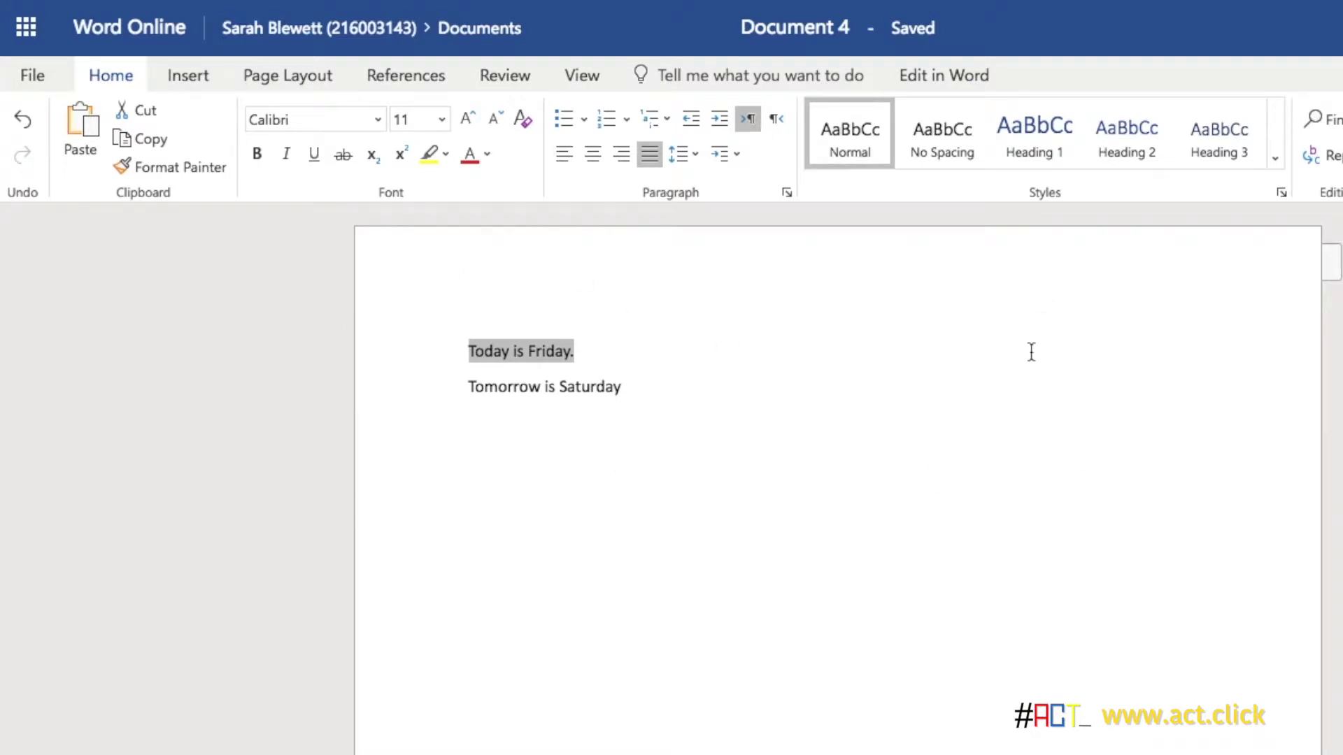
{"action": "left_click", "coordinate": [593, 156]}
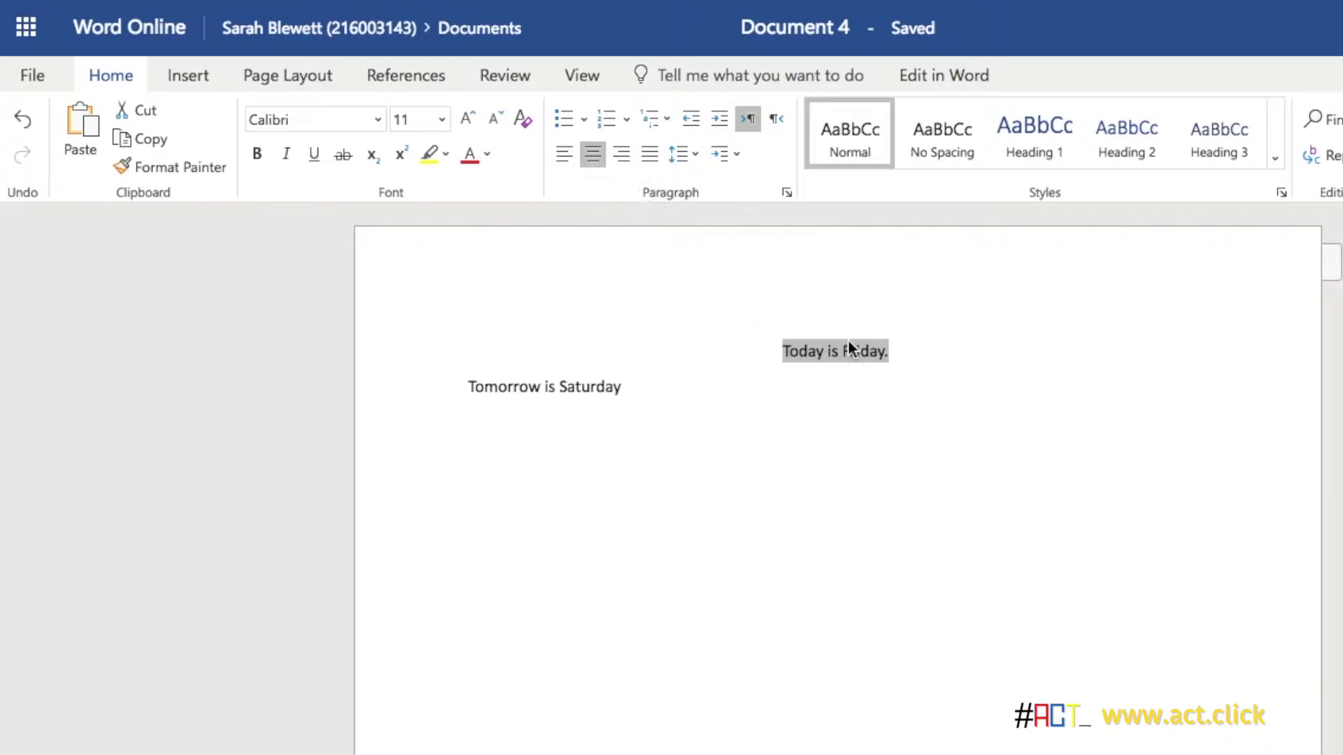
{"action": "left_click", "coordinate": [622, 153]}
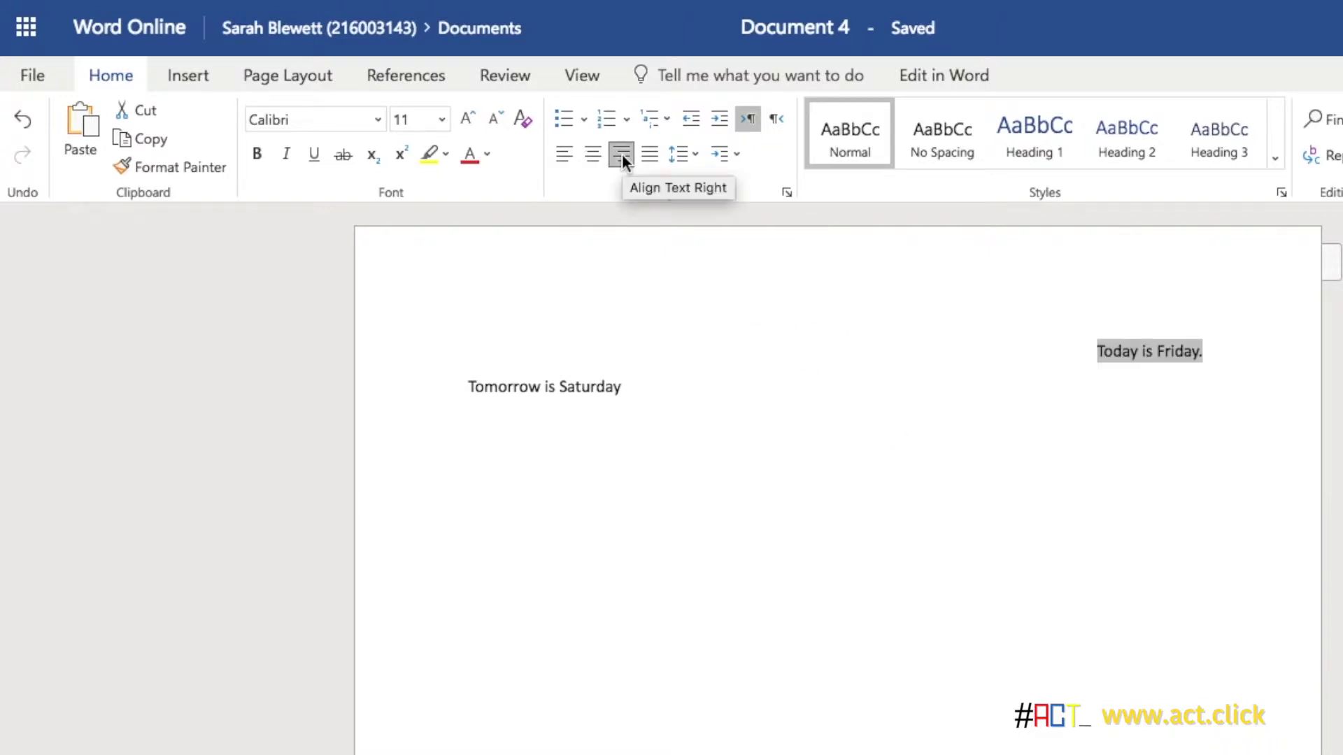
{"action": "left_click", "coordinate": [561, 153]}
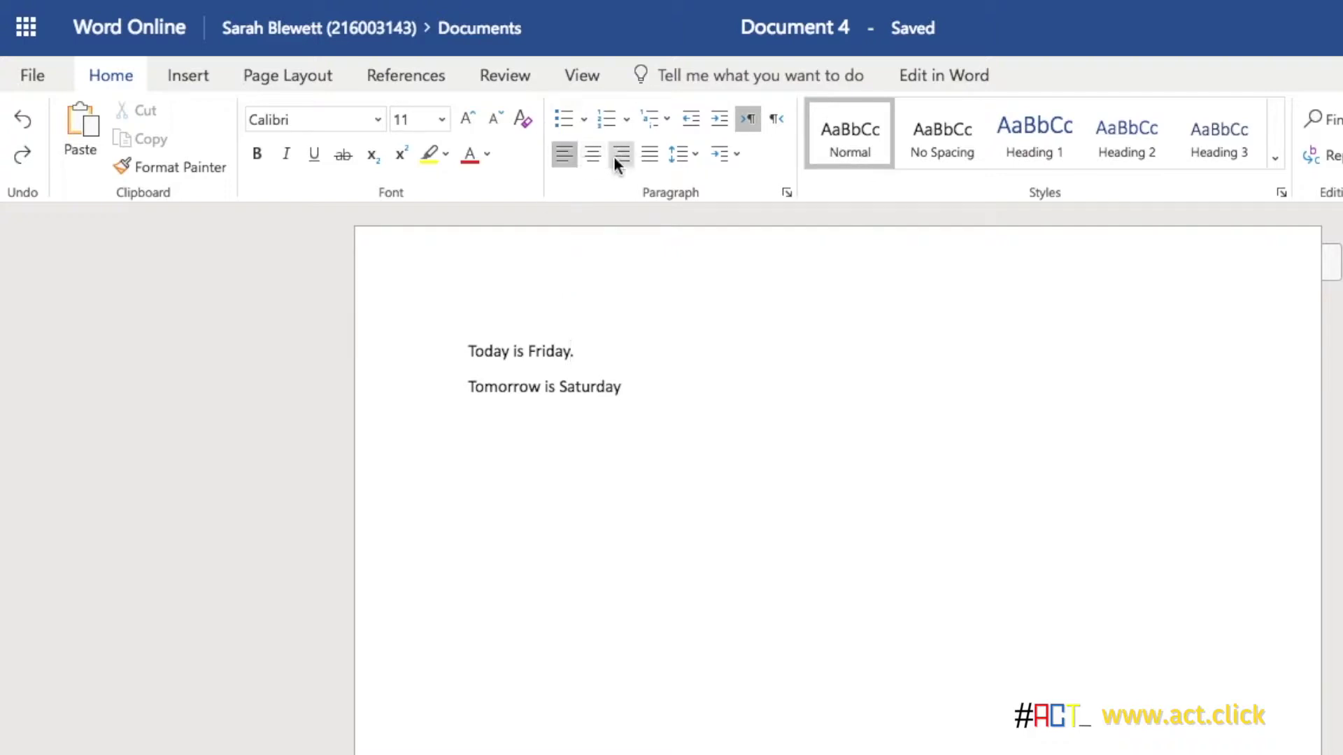
Try centre and right alignment on both lines together, finishing with both left-aligned
{"action": "left_click_drag", "start_coordinate": [625, 386], "coordinate": [459, 350]}
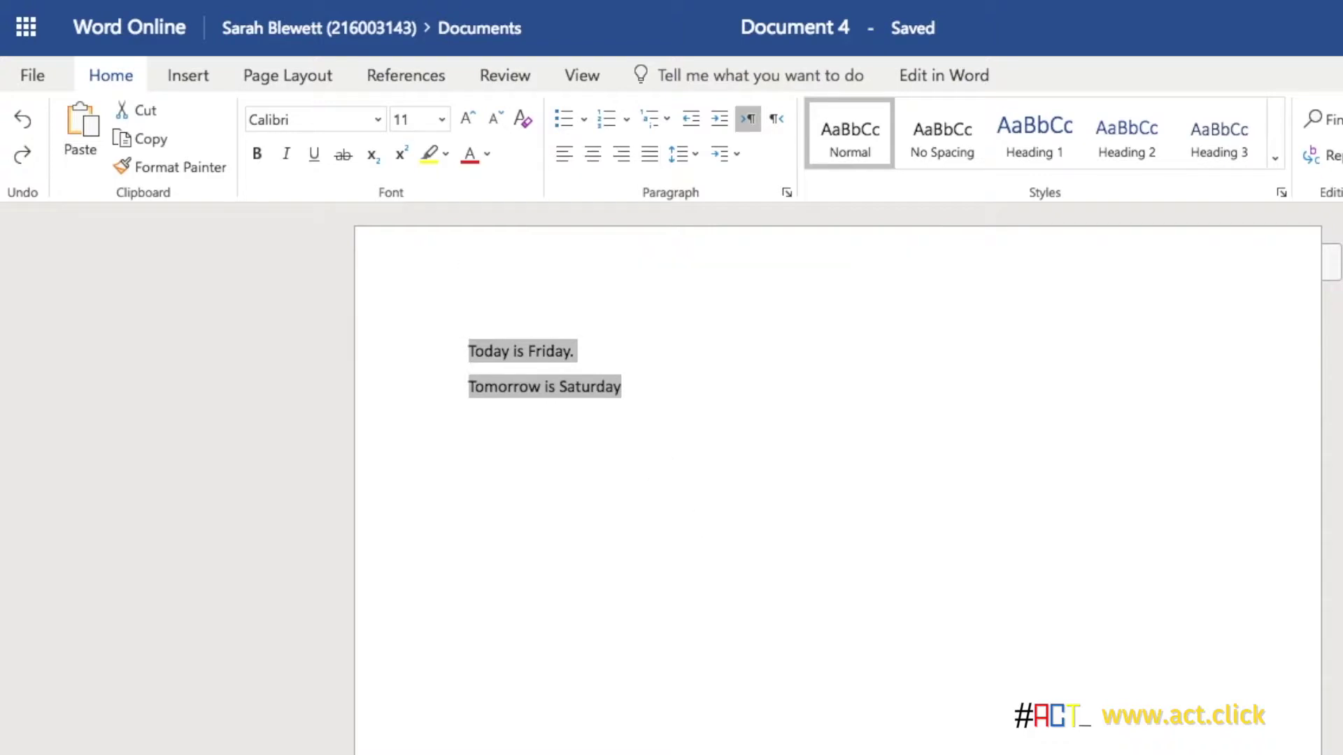
{"action": "left_click", "coordinate": [592, 155]}
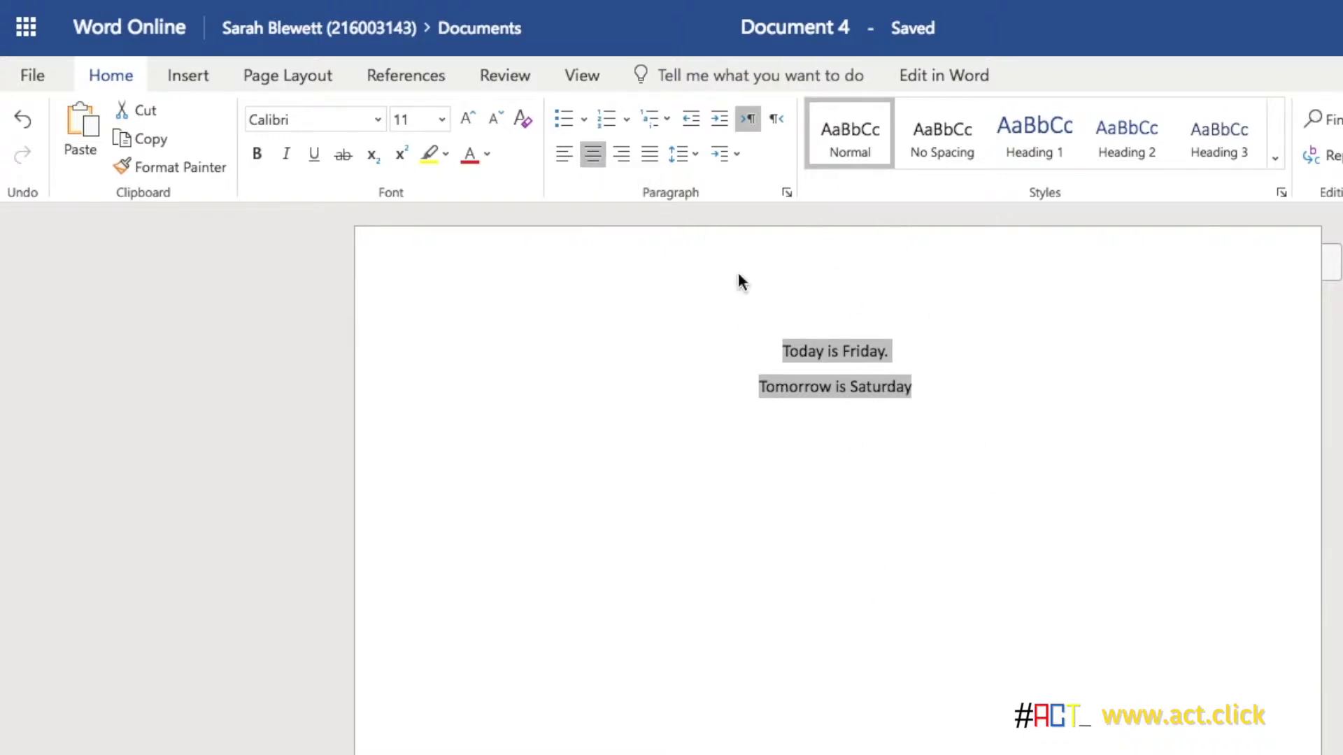
{"action": "left_click", "coordinate": [619, 154]}
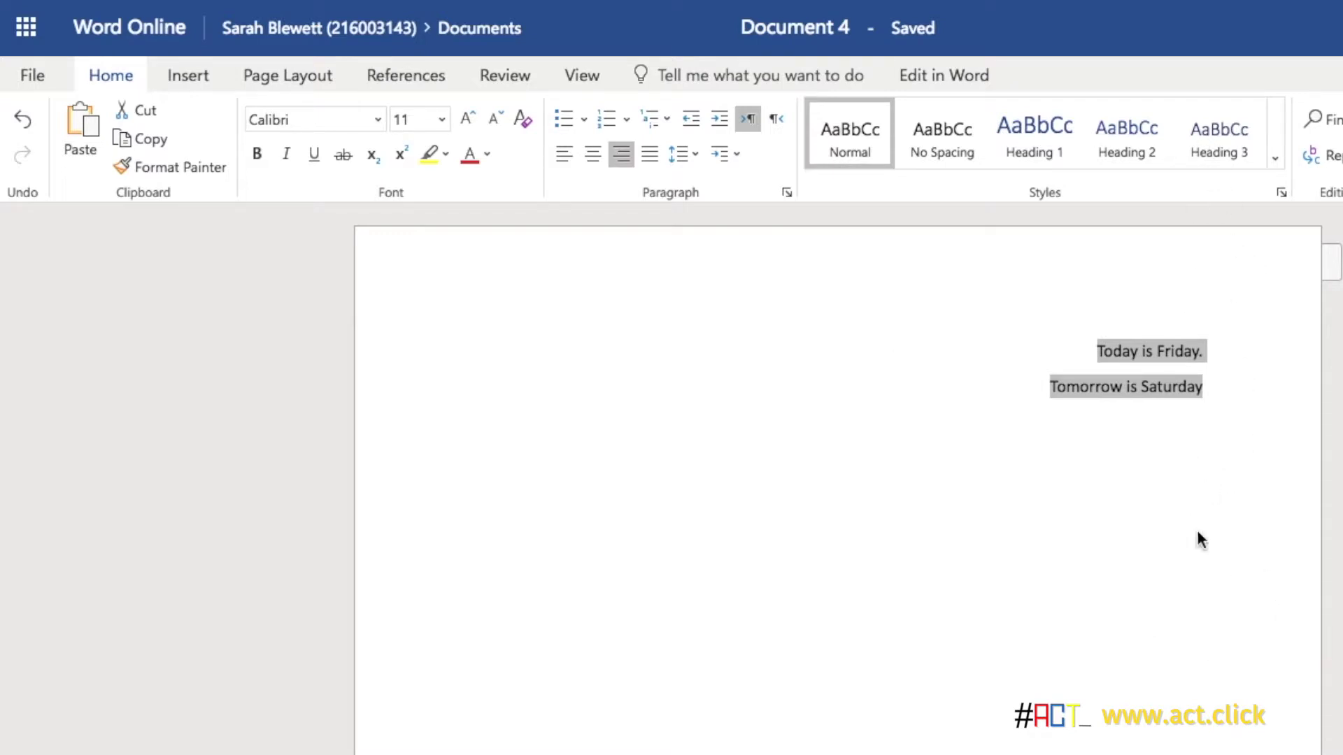
{"action": "left_click", "coordinate": [563, 154]}
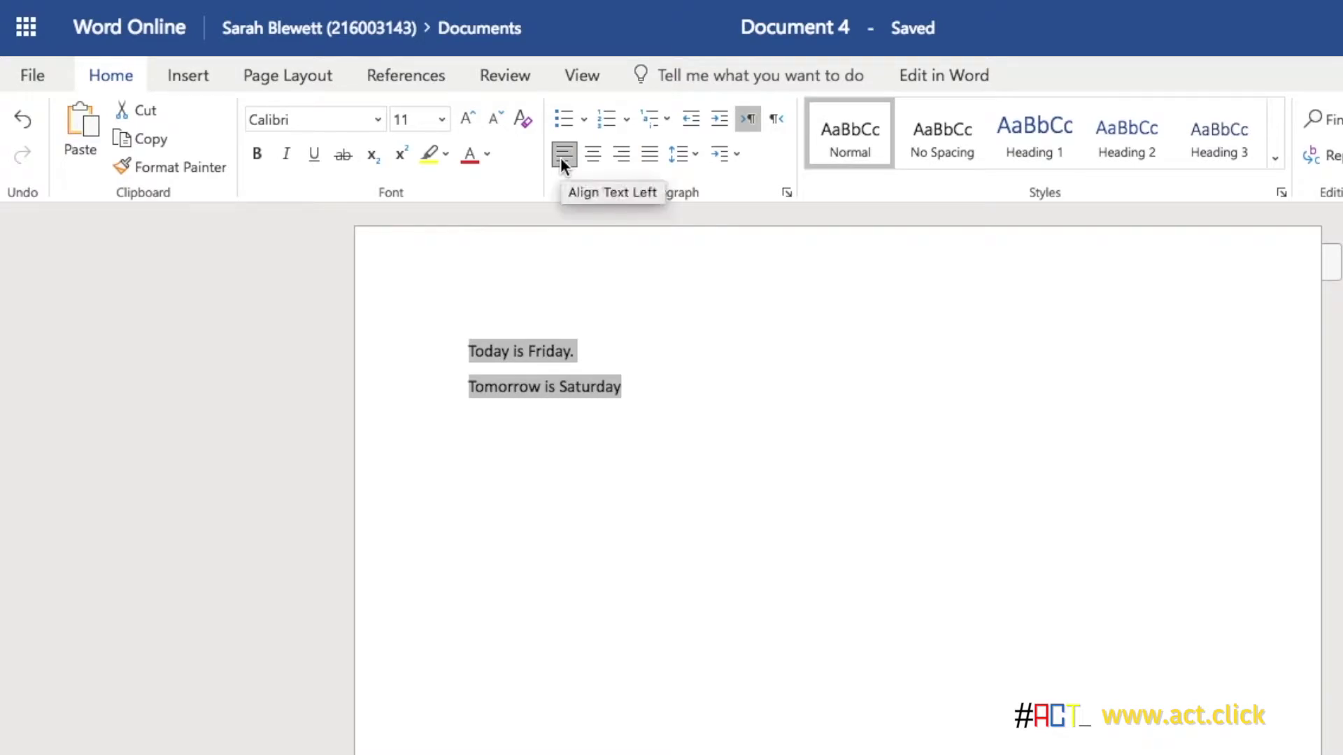
Add a full stop after "Tomorrow is Saturday" and format both lines as a bulleted list
{"action": "left_click", "coordinate": [644, 389]}
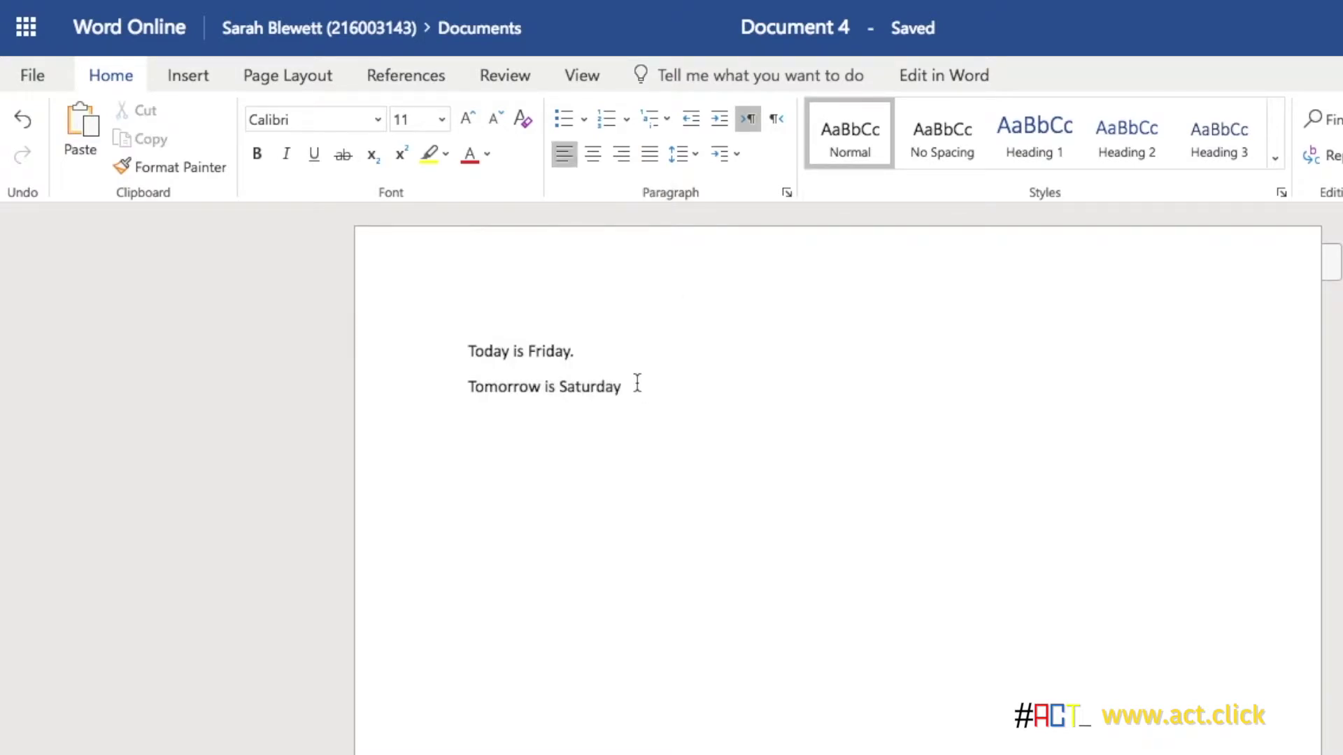
{"action": "type", "text": "."}
{"action": "left_click_drag", "start_coordinate": [626, 384], "coordinate": [424, 337]}
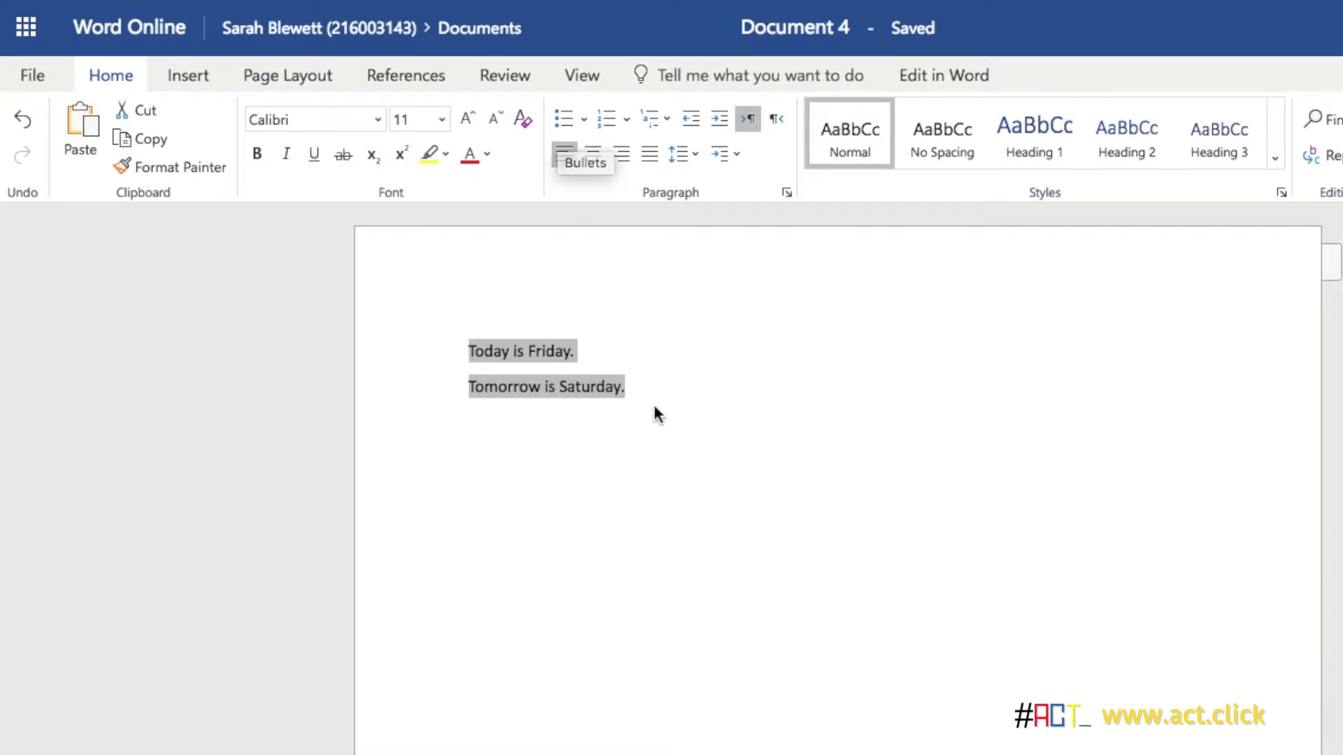
{"action": "left_click", "coordinate": [637, 384]}
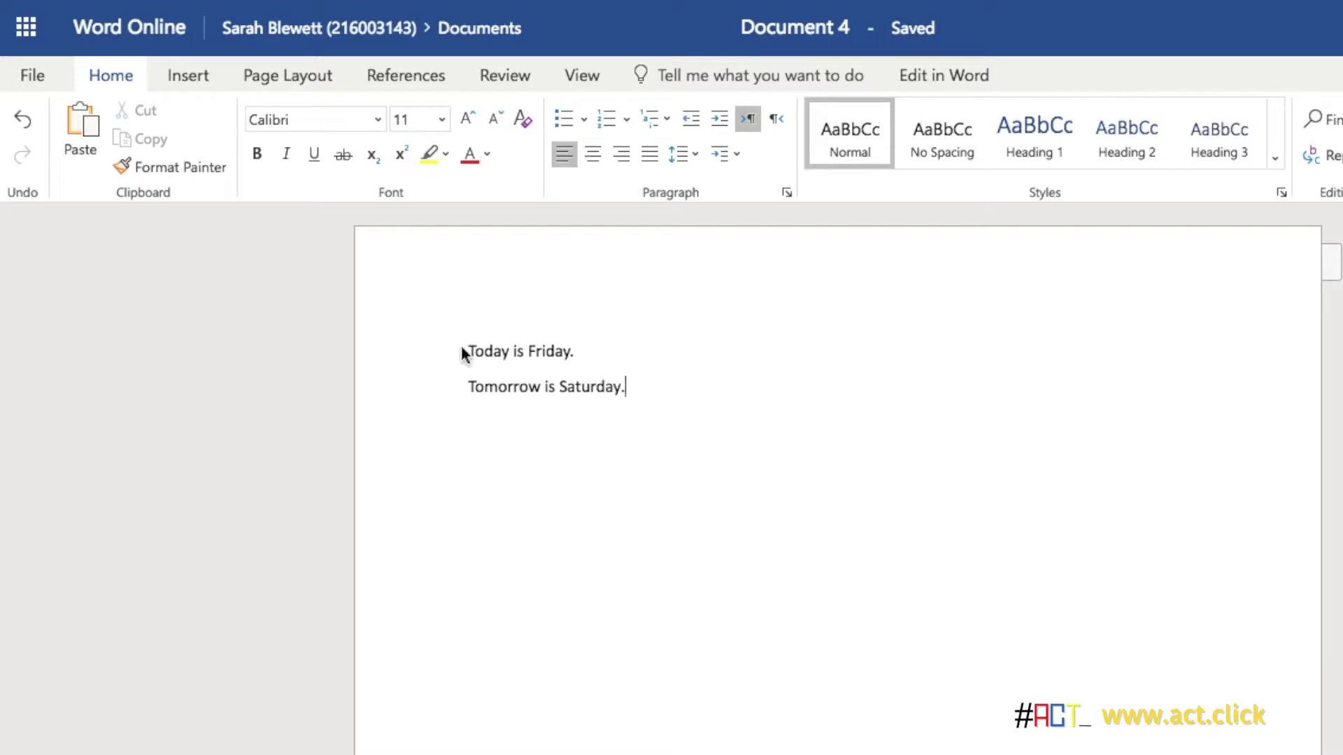
{"action": "left_click_drag", "start_coordinate": [629, 390], "coordinate": [469, 353]}
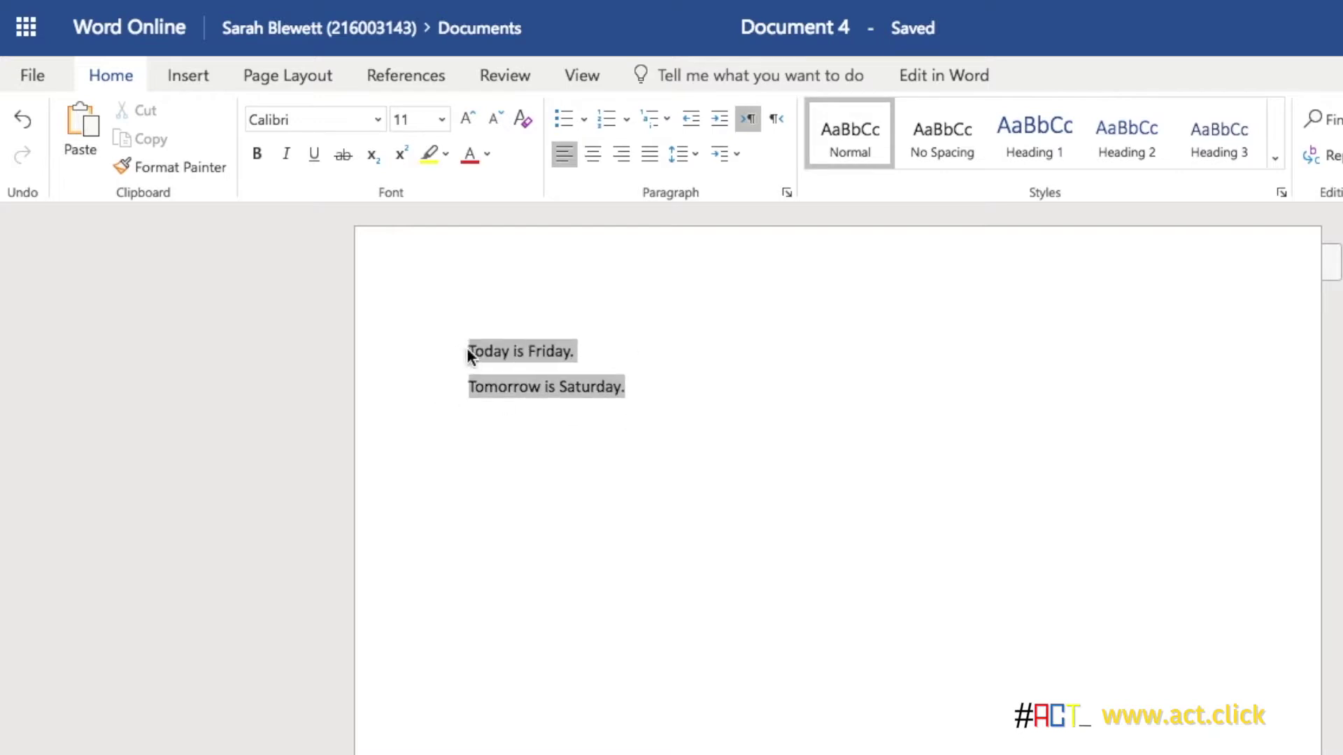
{"action": "left_click", "coordinate": [565, 116]}
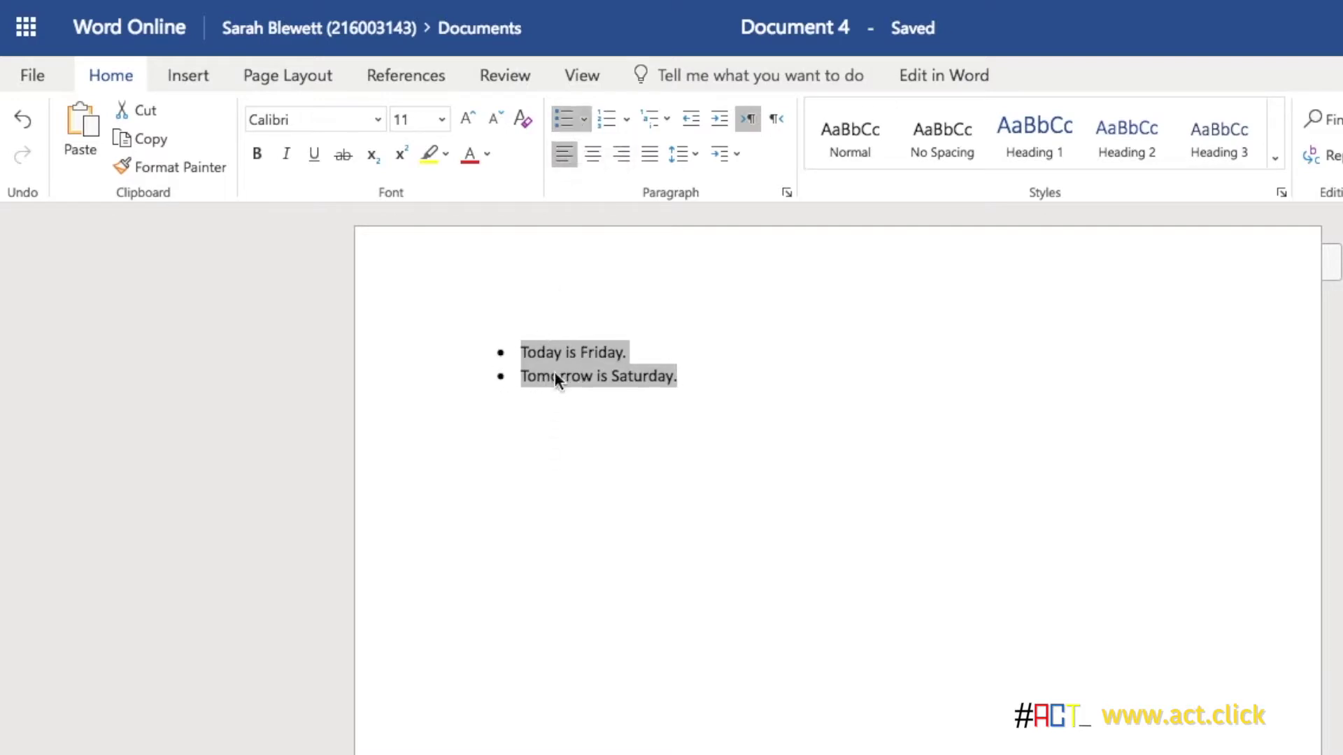
Add a third bullet reading "The next" after the Saturday line, followed by an empty bullet
{"action": "left_click", "coordinate": [687, 380]}
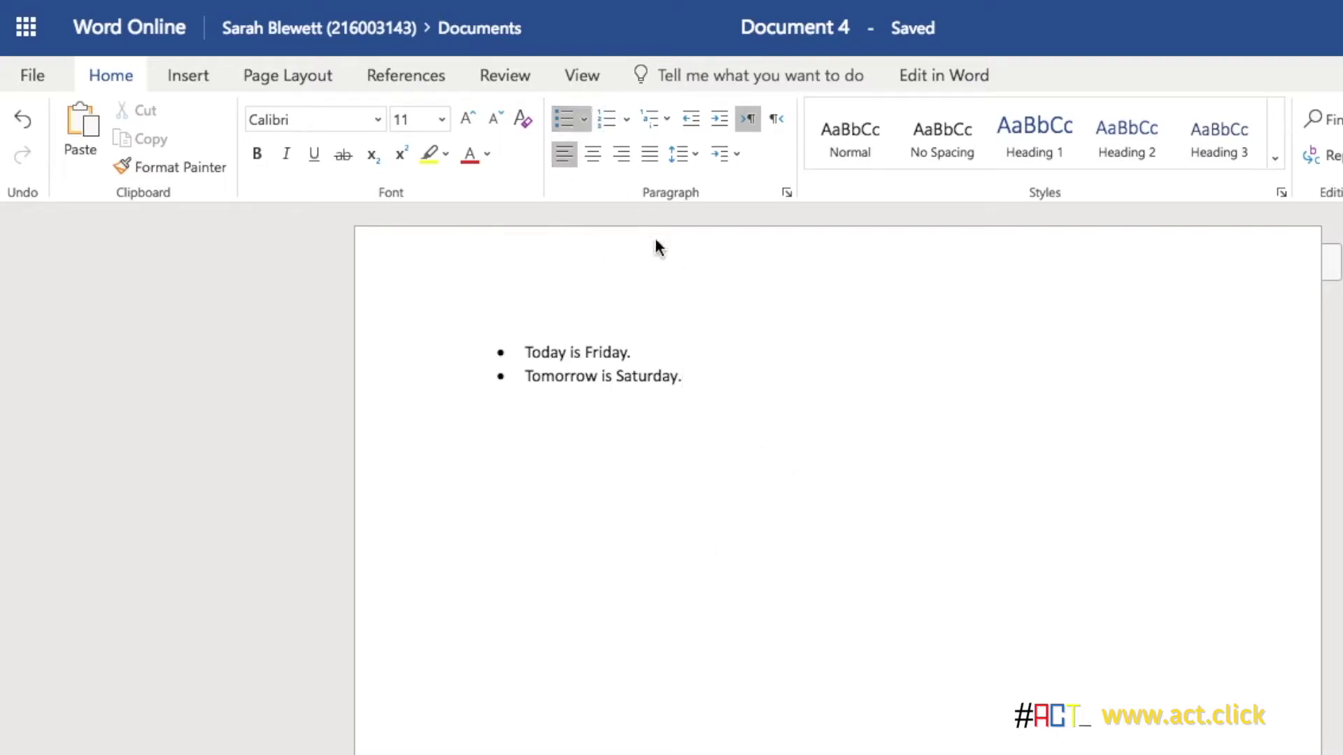
{"action": "key", "text": "Return"}
{"action": "type", "text": "The next"}
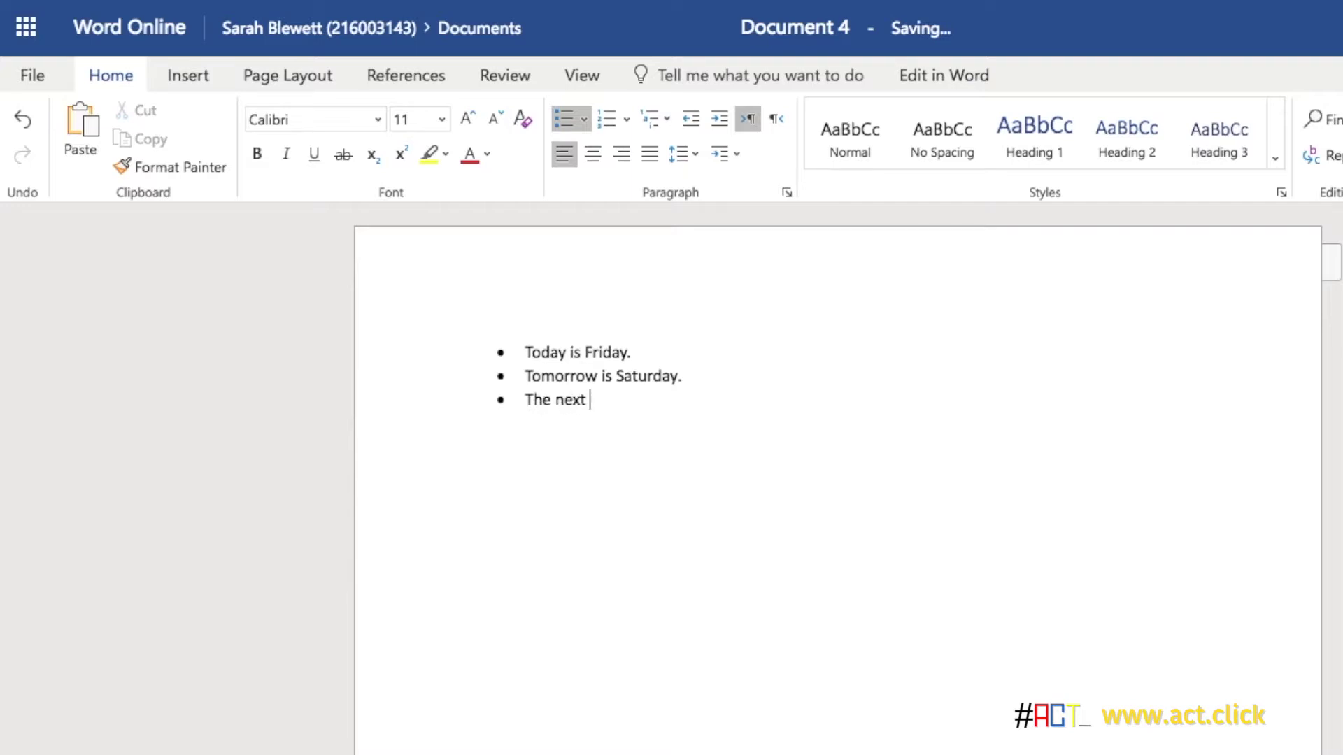
{"action": "key", "text": "Return"}
Try ending the bulleted list at the empty bullet and writing "Hello" there, and undo both changes
{"action": "key", "text": "Return"}
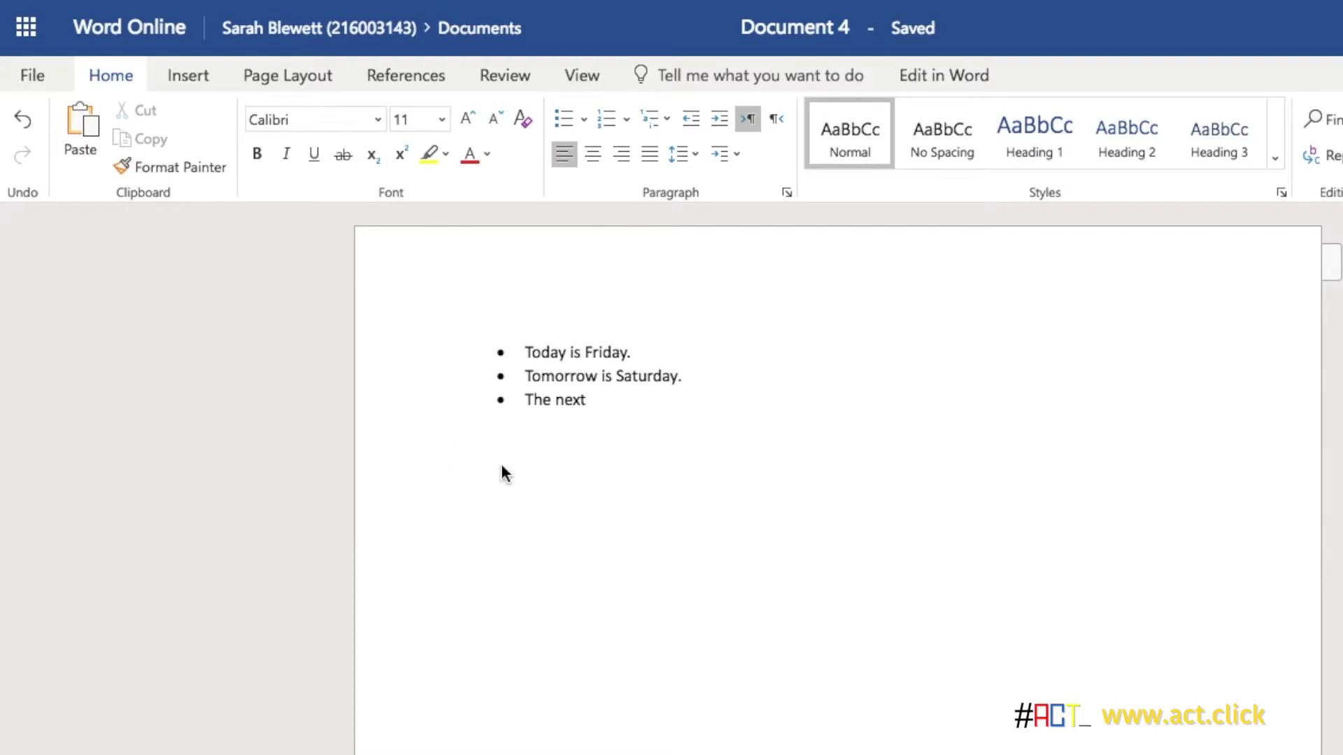
{"action": "type", "text": "Hello"}
{"action": "key", "text": "ctrl+z"}
{"action": "key", "text": "ctrl+z"}
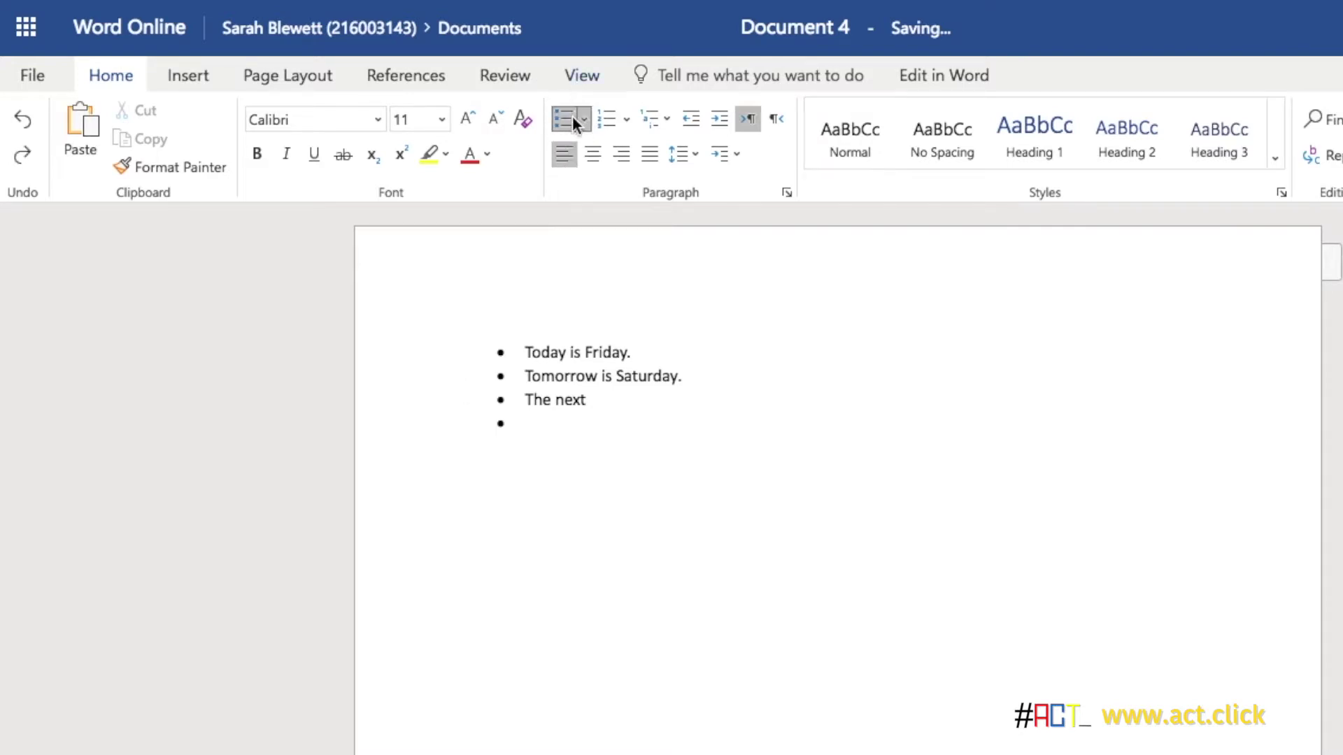
Remove the bullet from the empty line below "The next"
{"action": "left_click", "coordinate": [572, 115]}
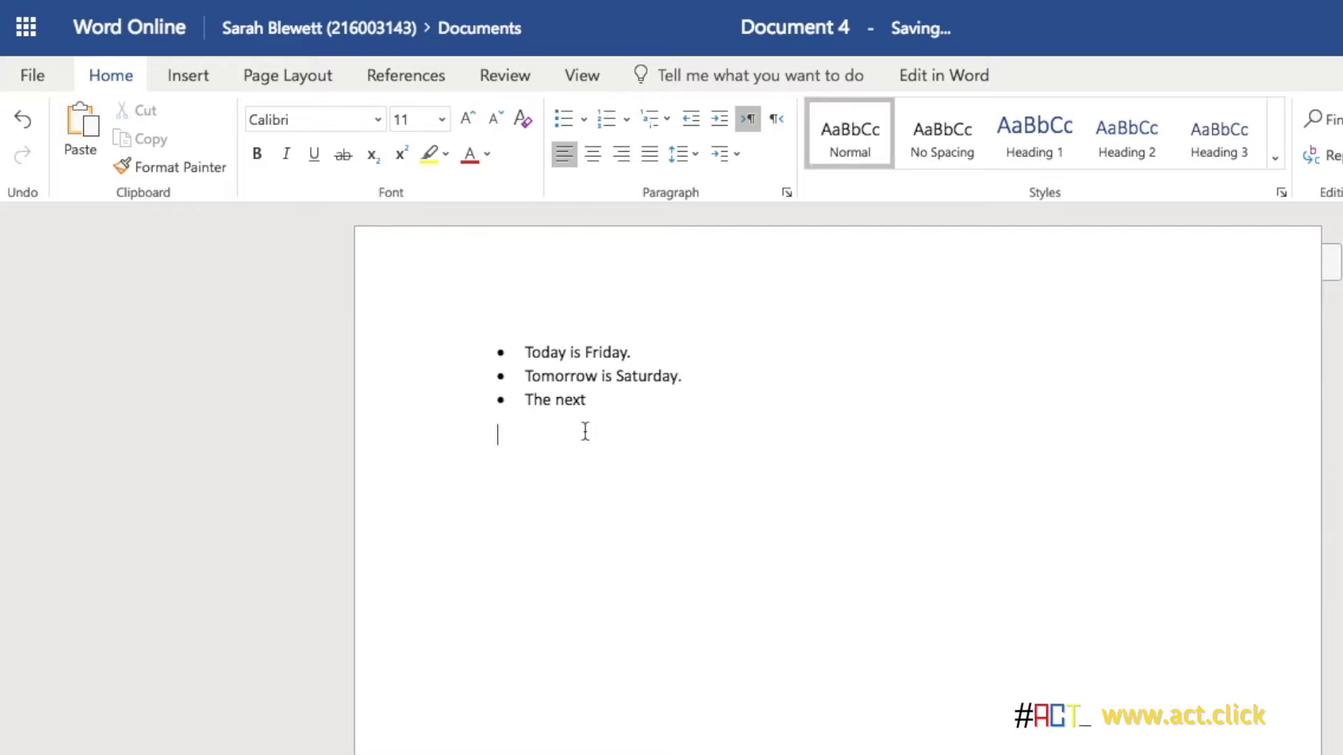
{"action": "key", "text": "Return"}
Convert the three bulleted items into a numbered list and end the list with a plain empty line
{"action": "left_click", "coordinate": [599, 407]}
{"action": "left_click_drag", "start_coordinate": [591, 402], "coordinate": [500, 350]}
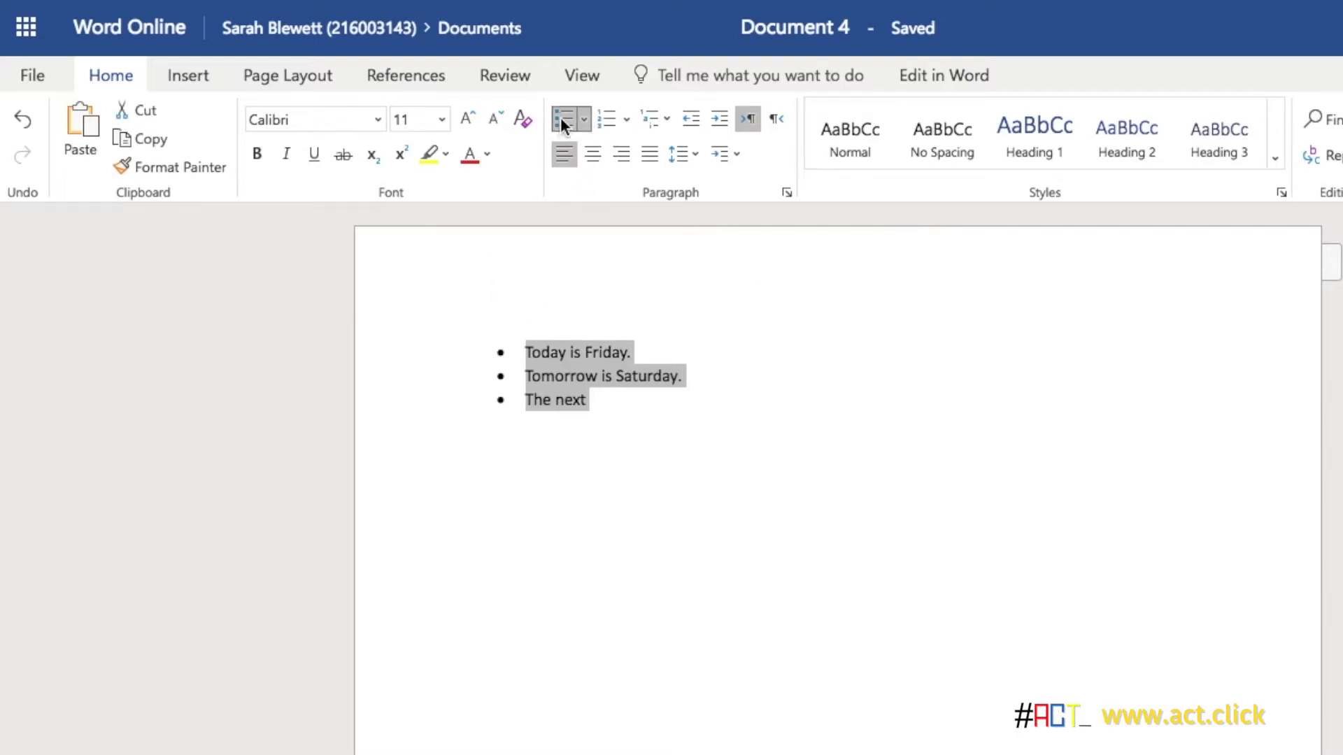
{"action": "left_click", "coordinate": [609, 120]}
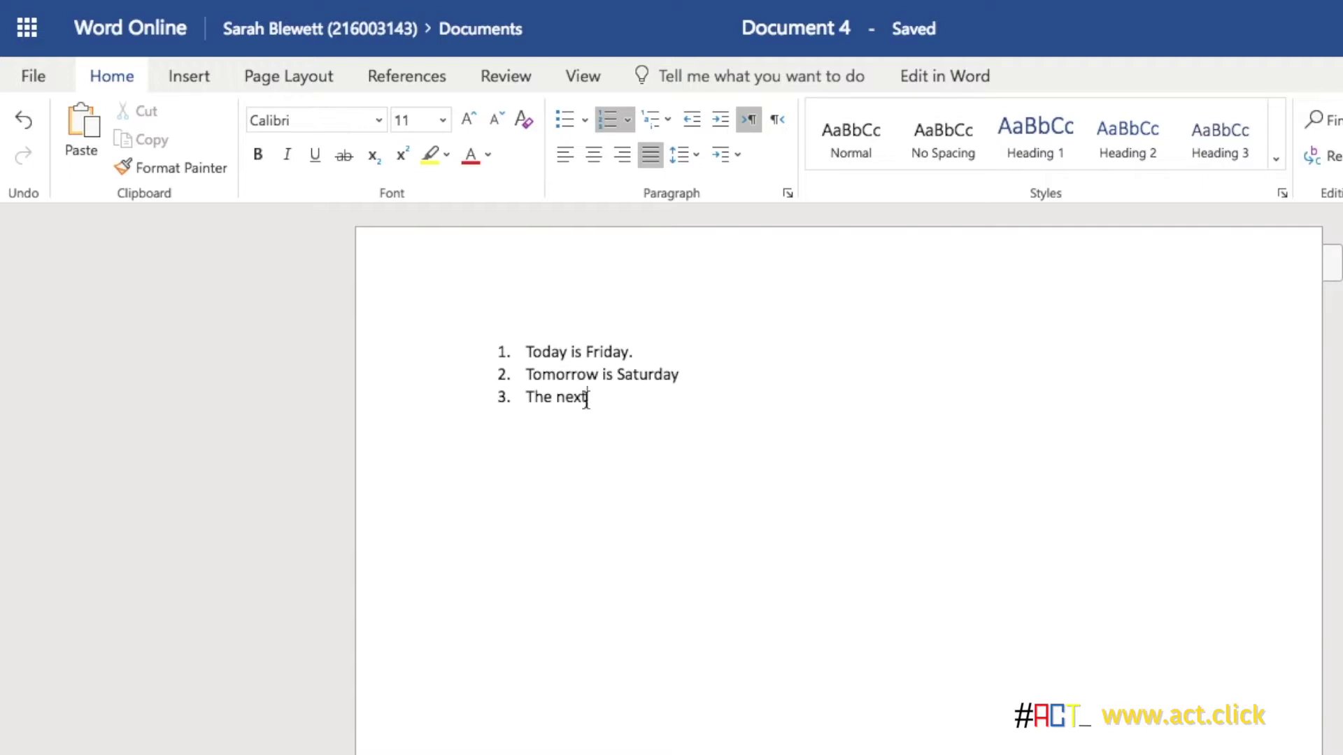
{"action": "key", "text": "Return"}
{"action": "key", "text": "Return"}
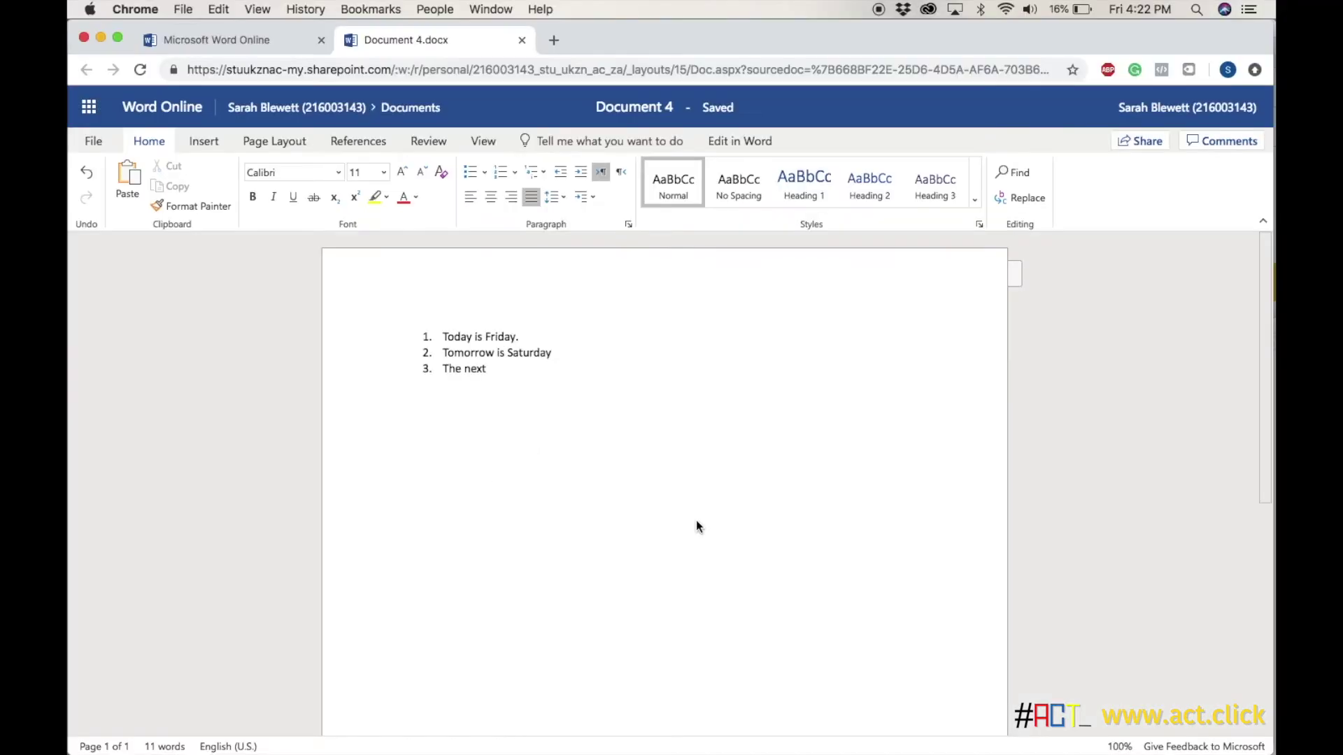
Set the document zoom to 150%
{"action": "scroll", "coordinate": [885, 622], "scroll_direction": "down", "scroll_amount": 5}
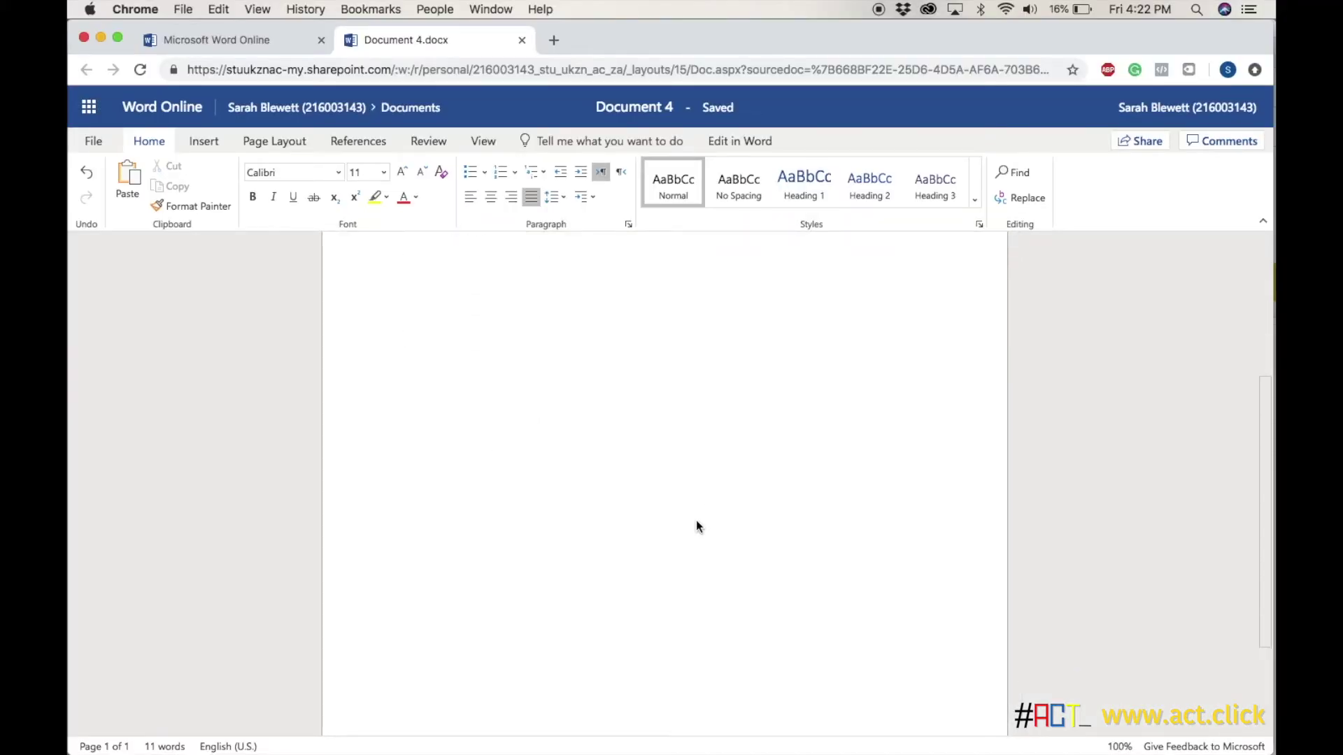
{"action": "scroll", "coordinate": [695, 525], "scroll_direction": "up", "scroll_amount": 5}
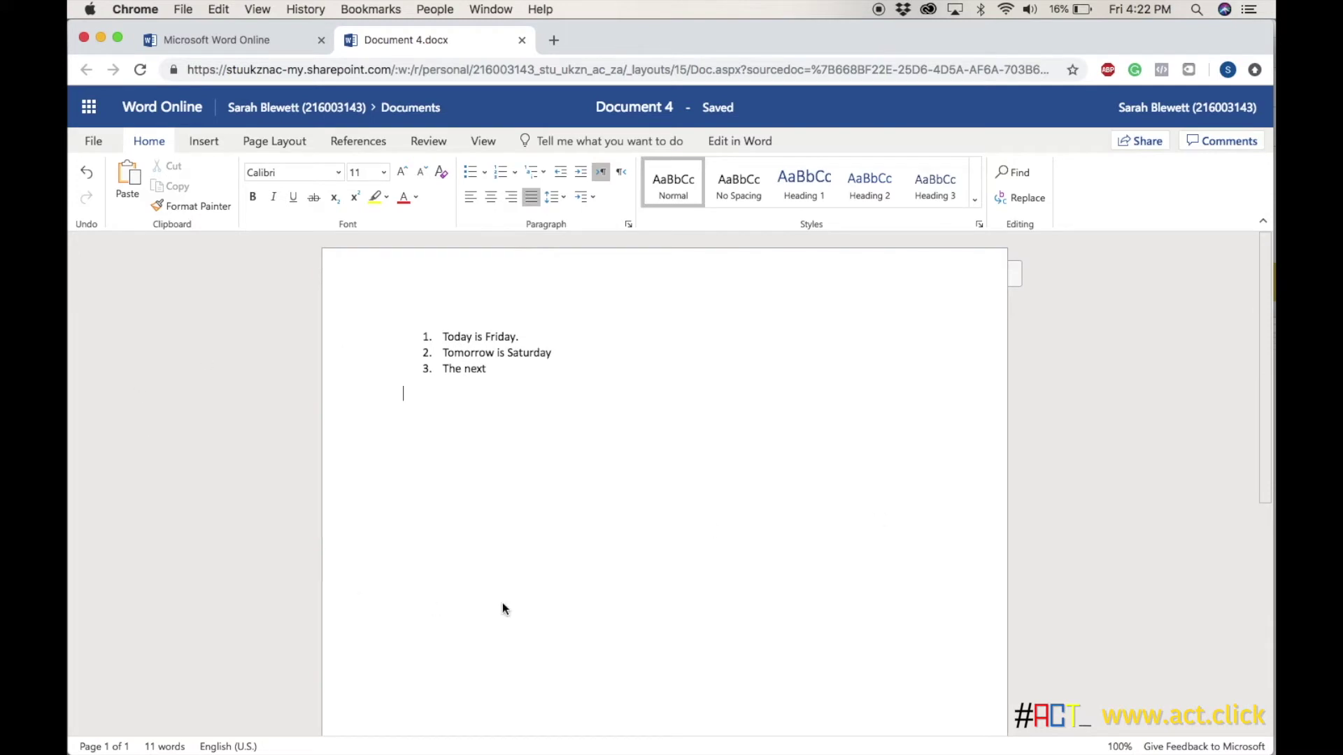
{"action": "scroll", "coordinate": [708, 568], "scroll_direction": "down", "scroll_amount": 5}
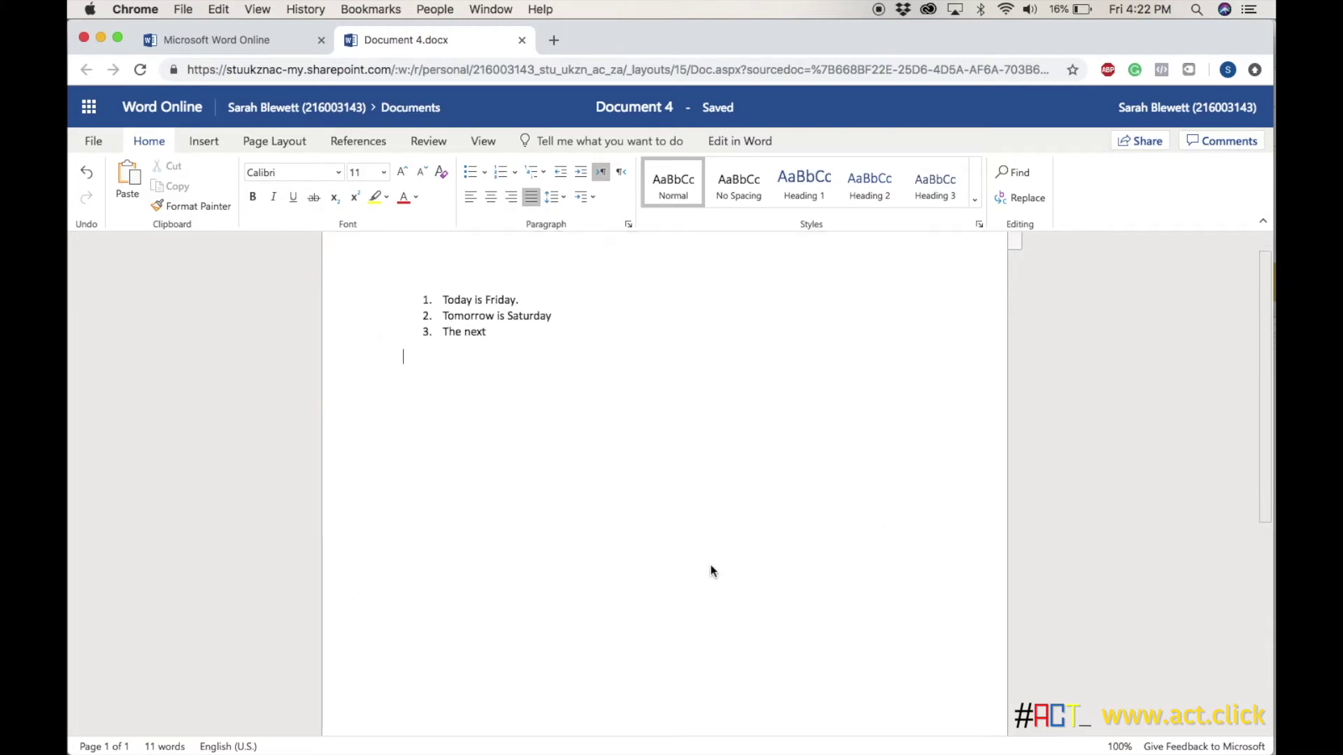
{"action": "scroll", "coordinate": [711, 571], "scroll_direction": "up", "scroll_amount": 5}
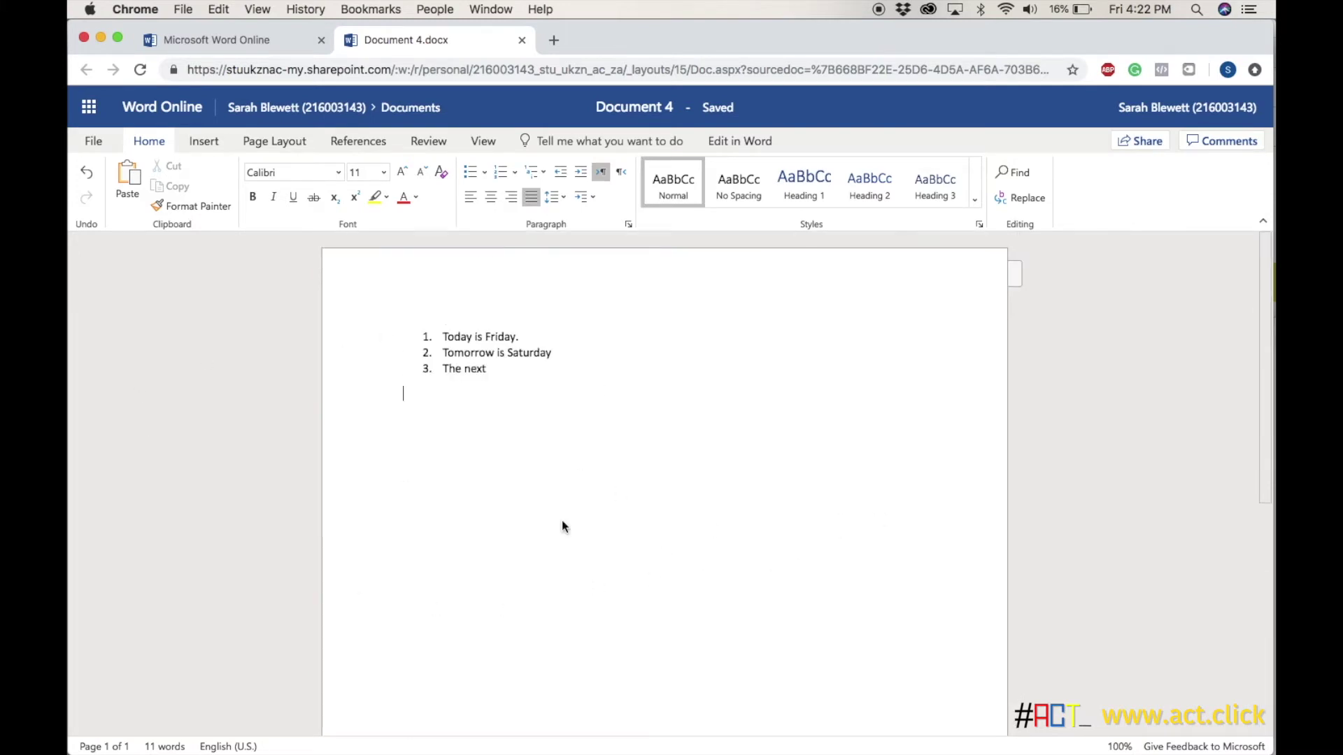
{"action": "left_click", "coordinate": [485, 144]}
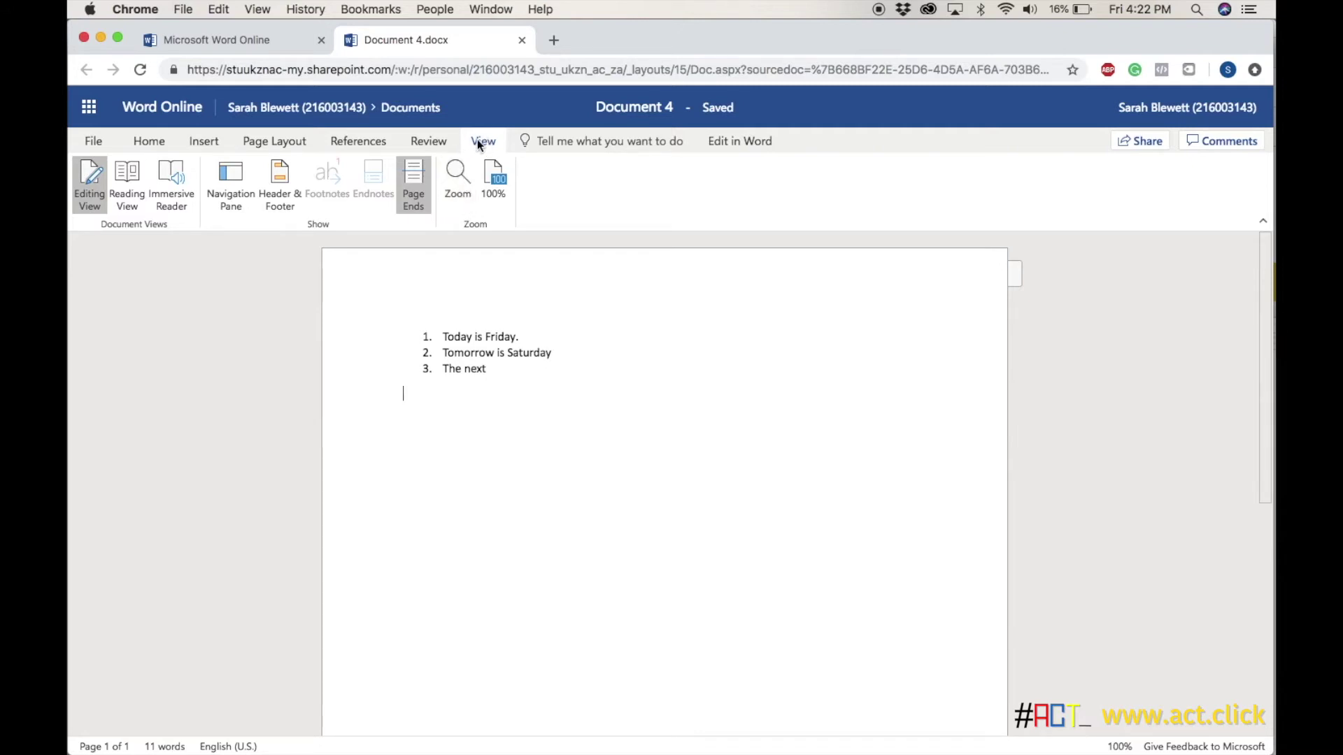
{"action": "left_click", "coordinate": [463, 182]}
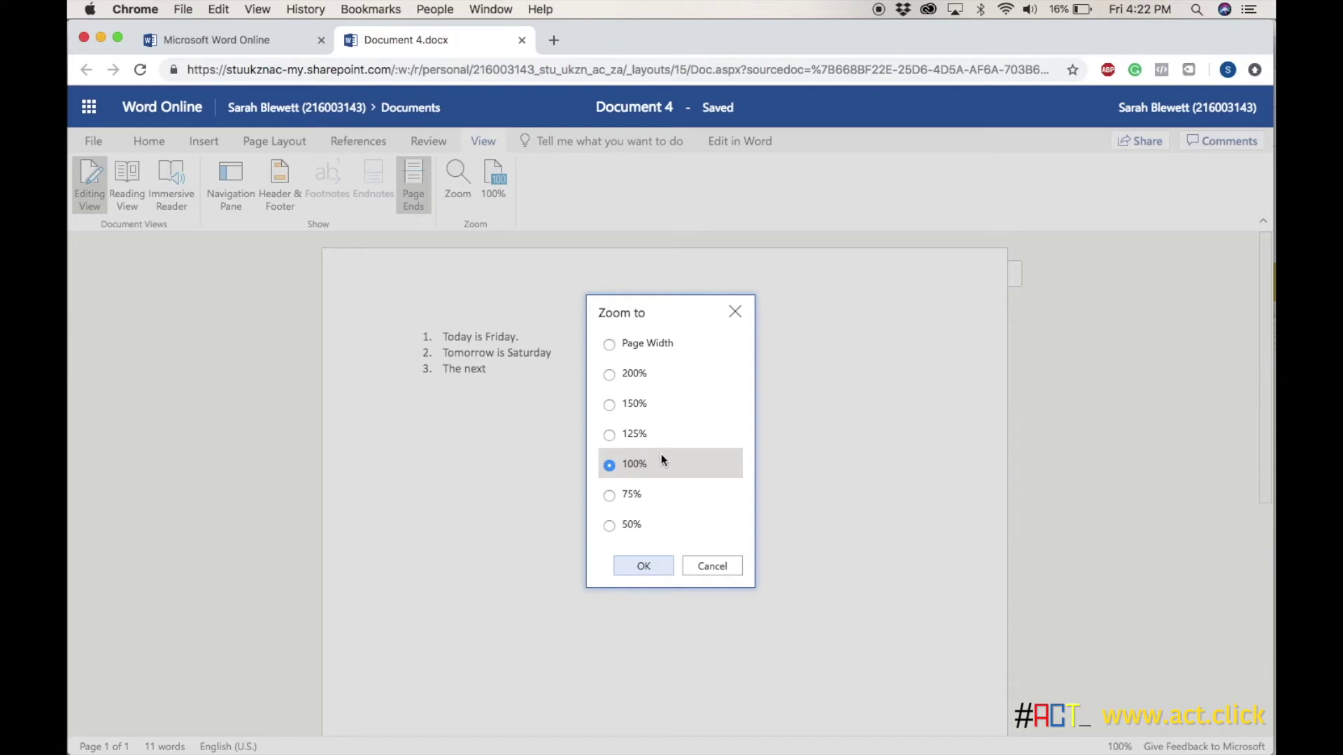
{"action": "left_click", "coordinate": [647, 405]}
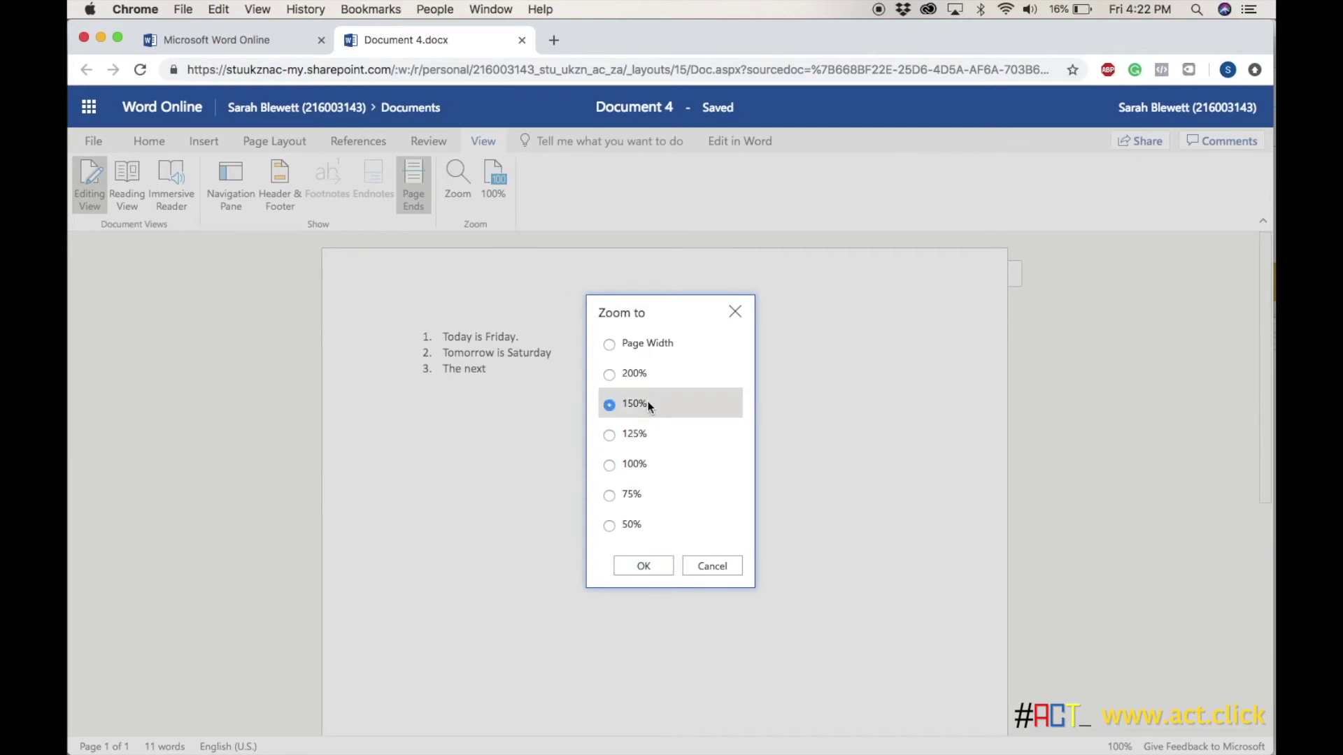
{"action": "left_click", "coordinate": [642, 566]}
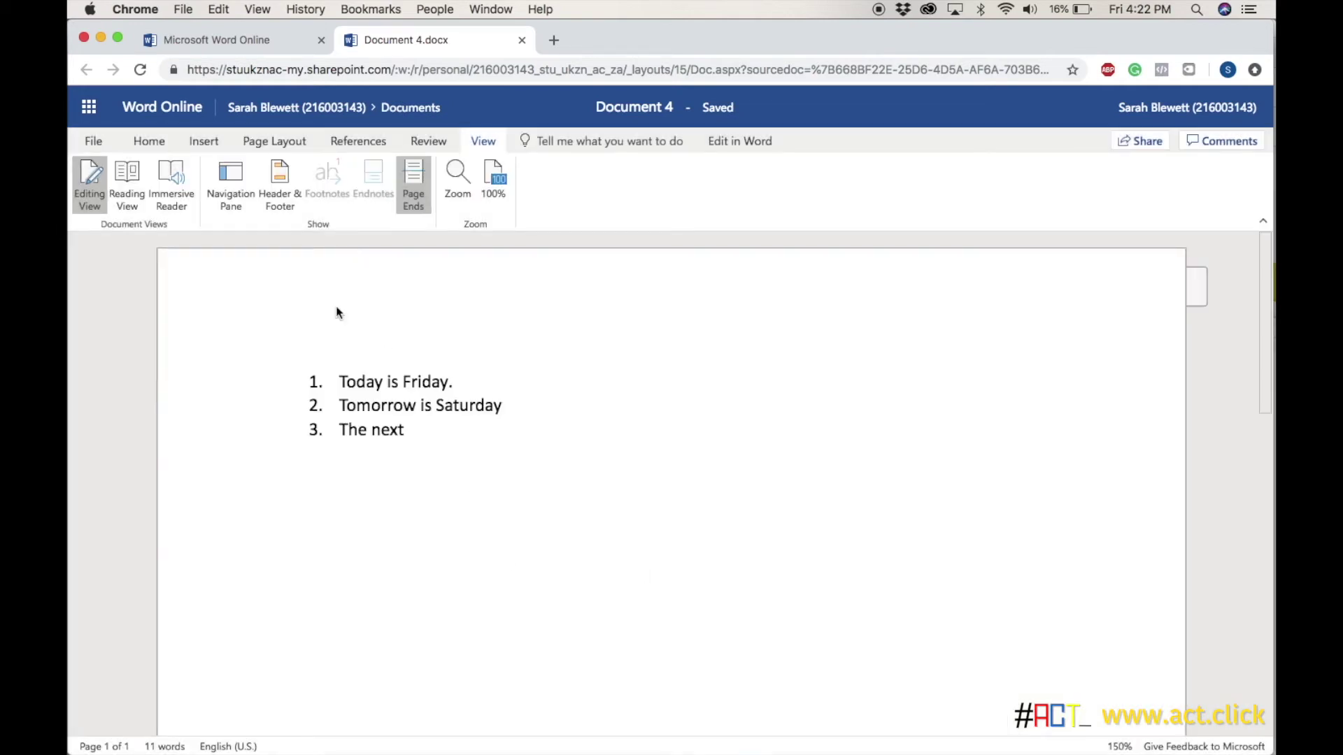
Reduce the document zoom to 75%
{"action": "scroll", "coordinate": [695, 636], "scroll_direction": "down", "scroll_amount": 5}
{"action": "scroll", "coordinate": [695, 637], "scroll_direction": "up", "scroll_amount": 5}
{"action": "left_click", "coordinate": [471, 188]}
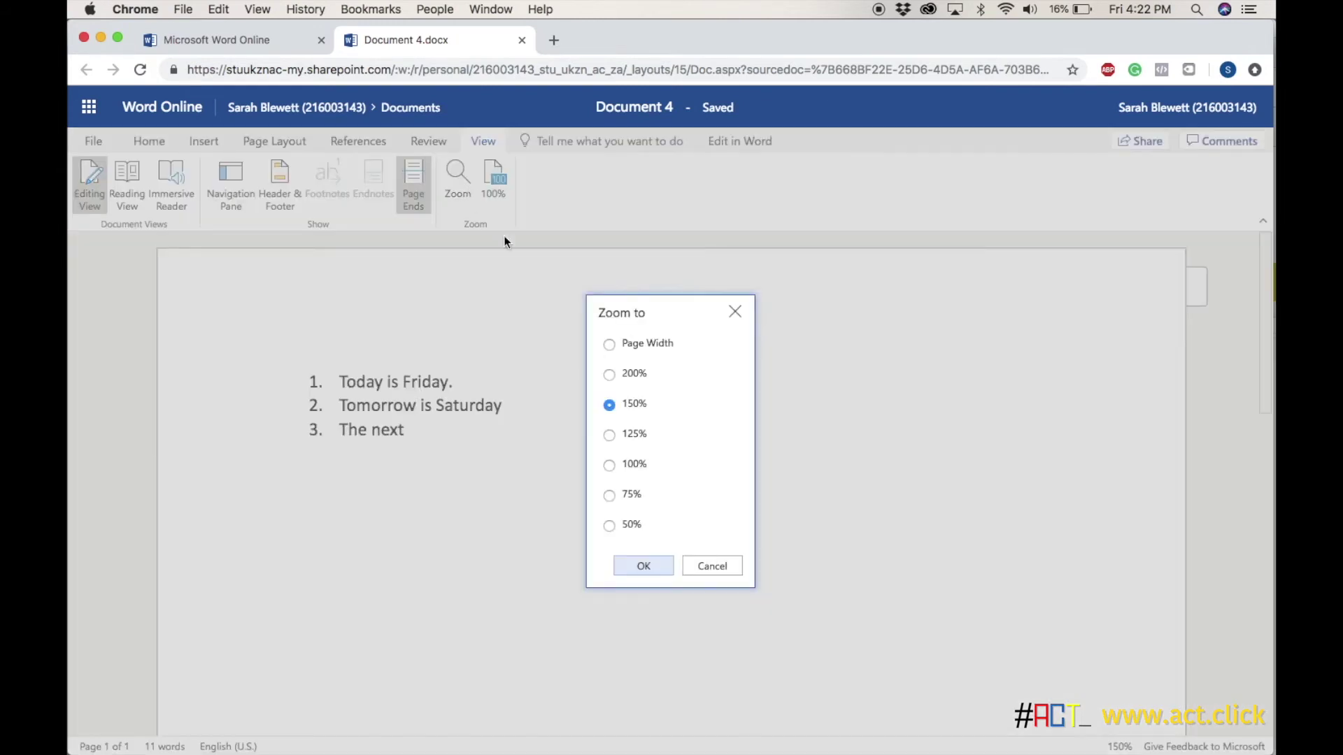
{"action": "left_click", "coordinate": [611, 495]}
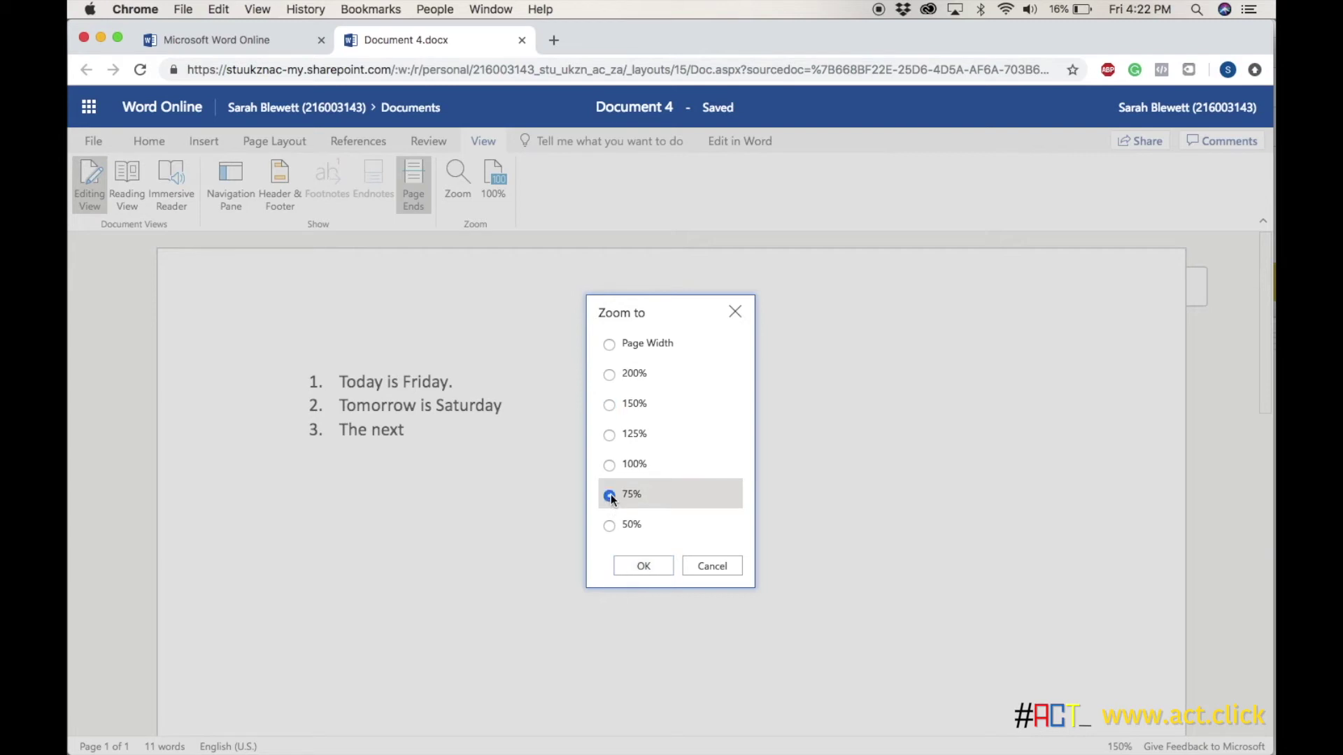
{"action": "left_click", "coordinate": [657, 566]}
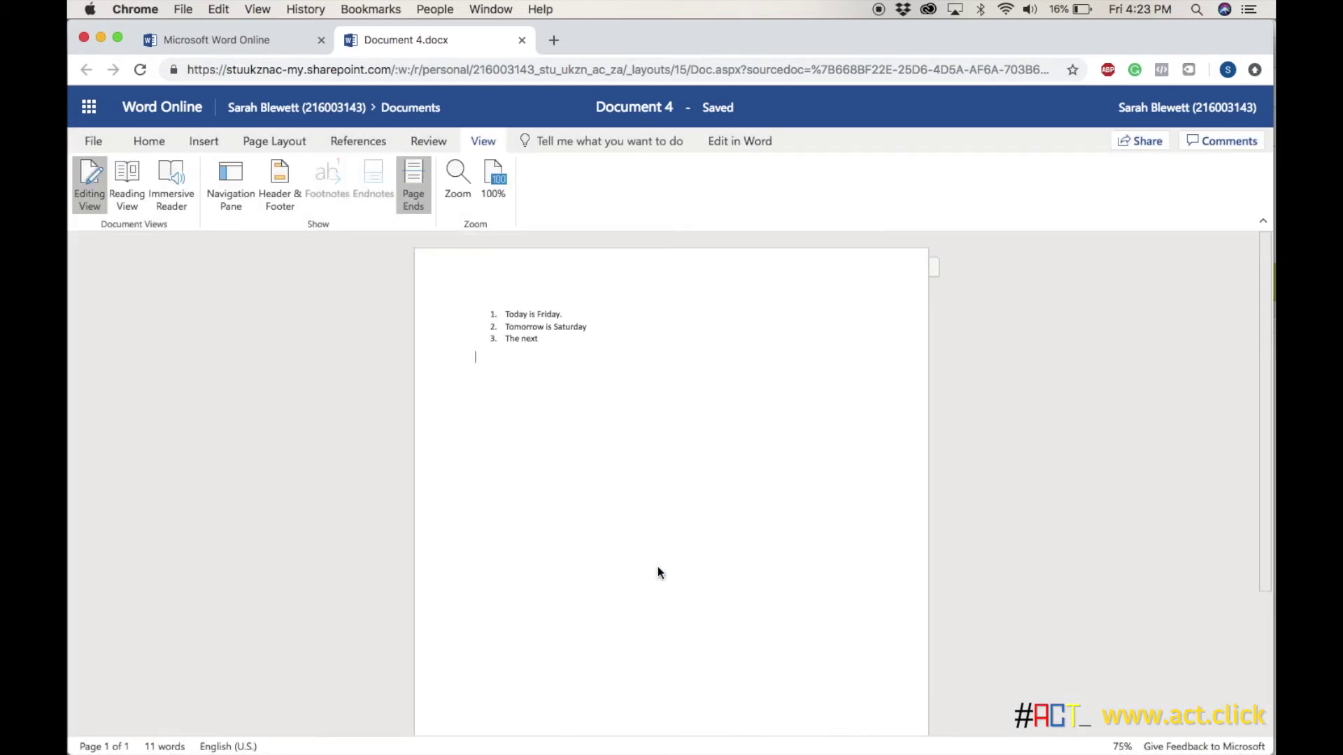
Set the document zoom to 50% so that the whole page fits in view
{"action": "left_click", "coordinate": [457, 186]}
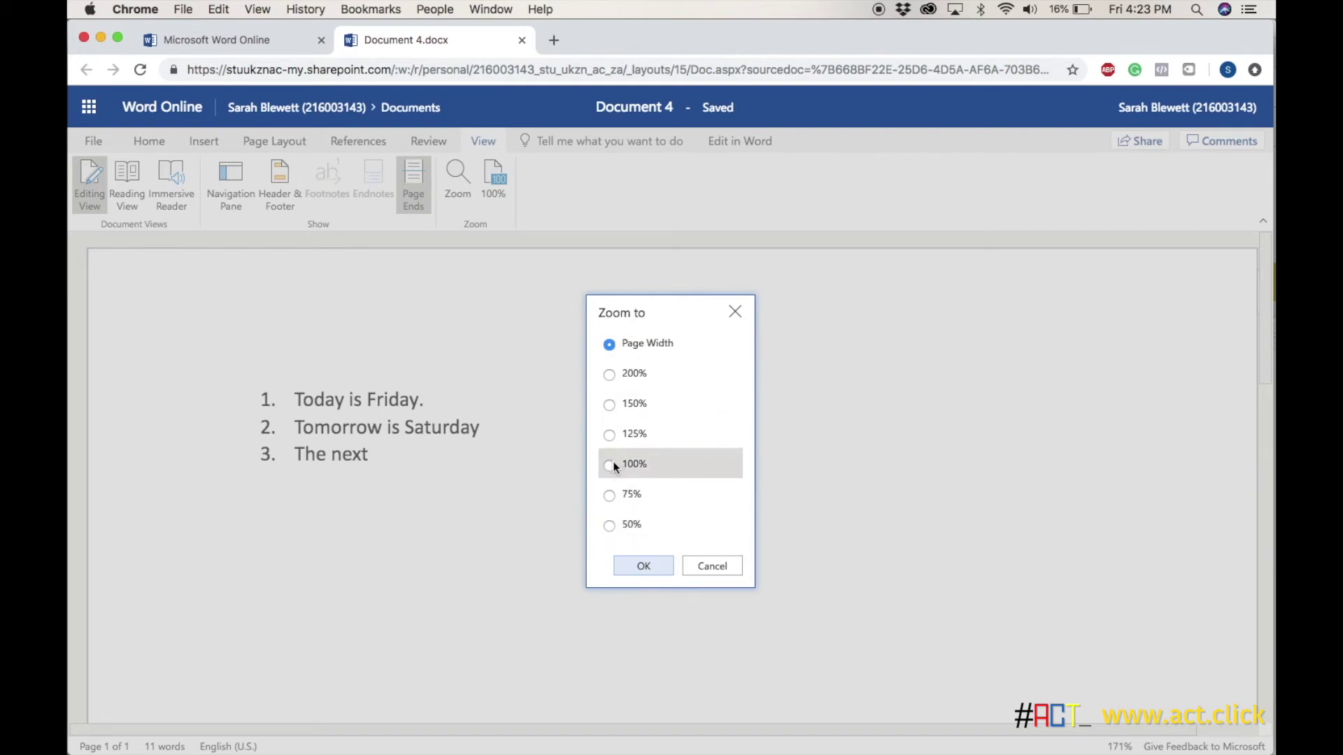
{"action": "left_click", "coordinate": [607, 525]}
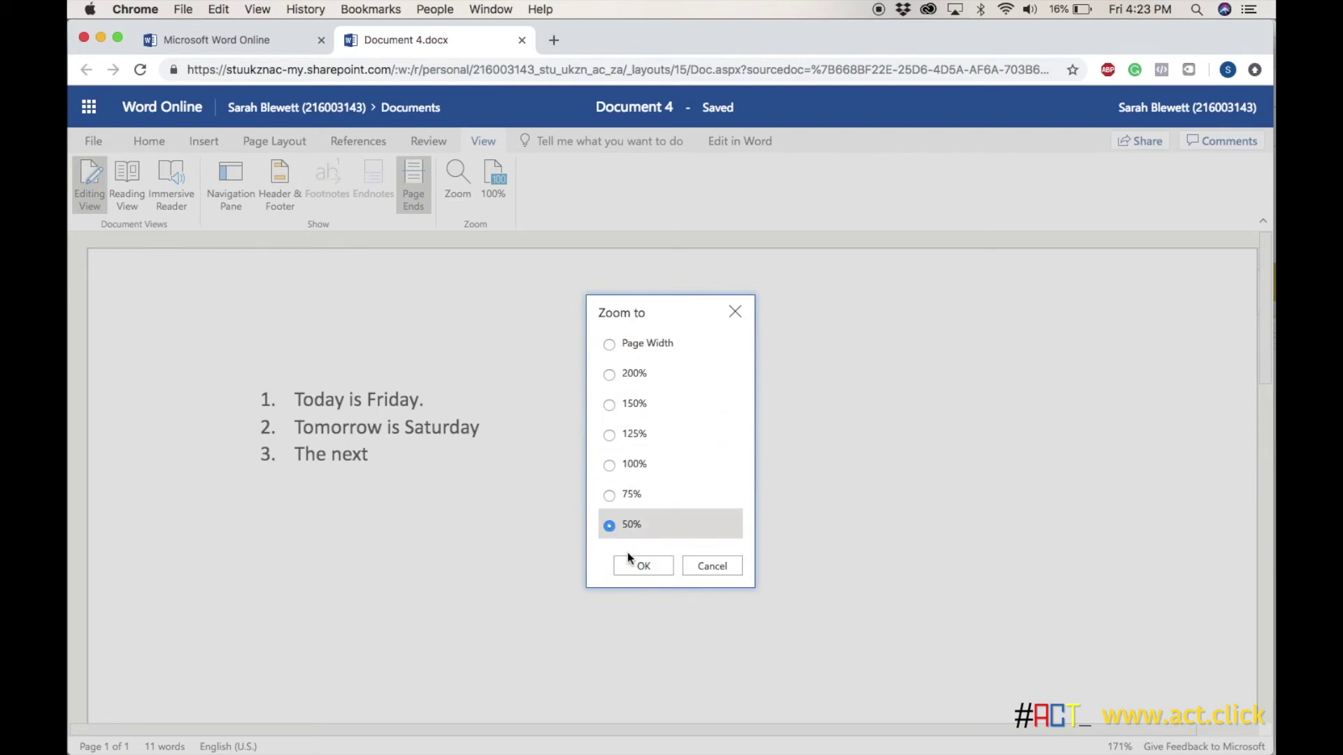
{"action": "left_click", "coordinate": [635, 567]}
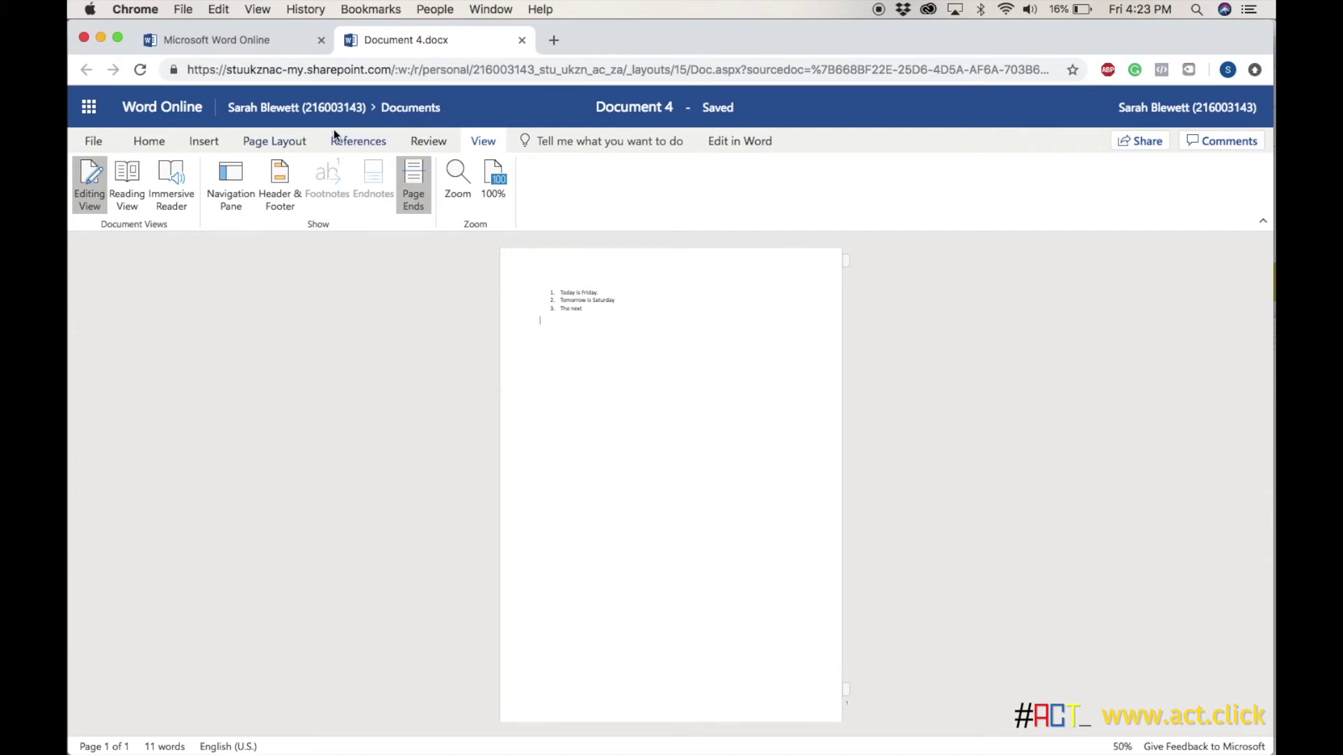
Change the page orientation to landscape and return it to portrait
{"action": "left_click", "coordinate": [280, 144]}
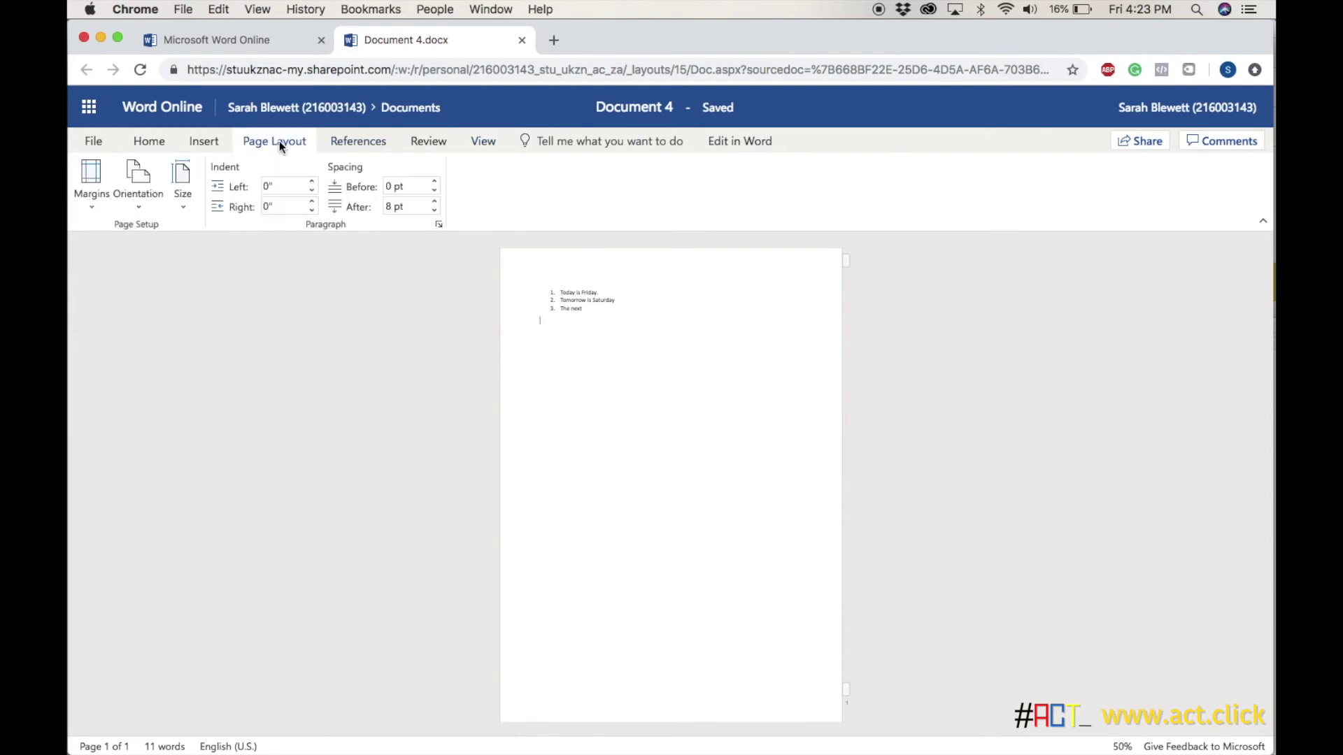
{"action": "left_click", "coordinate": [143, 196]}
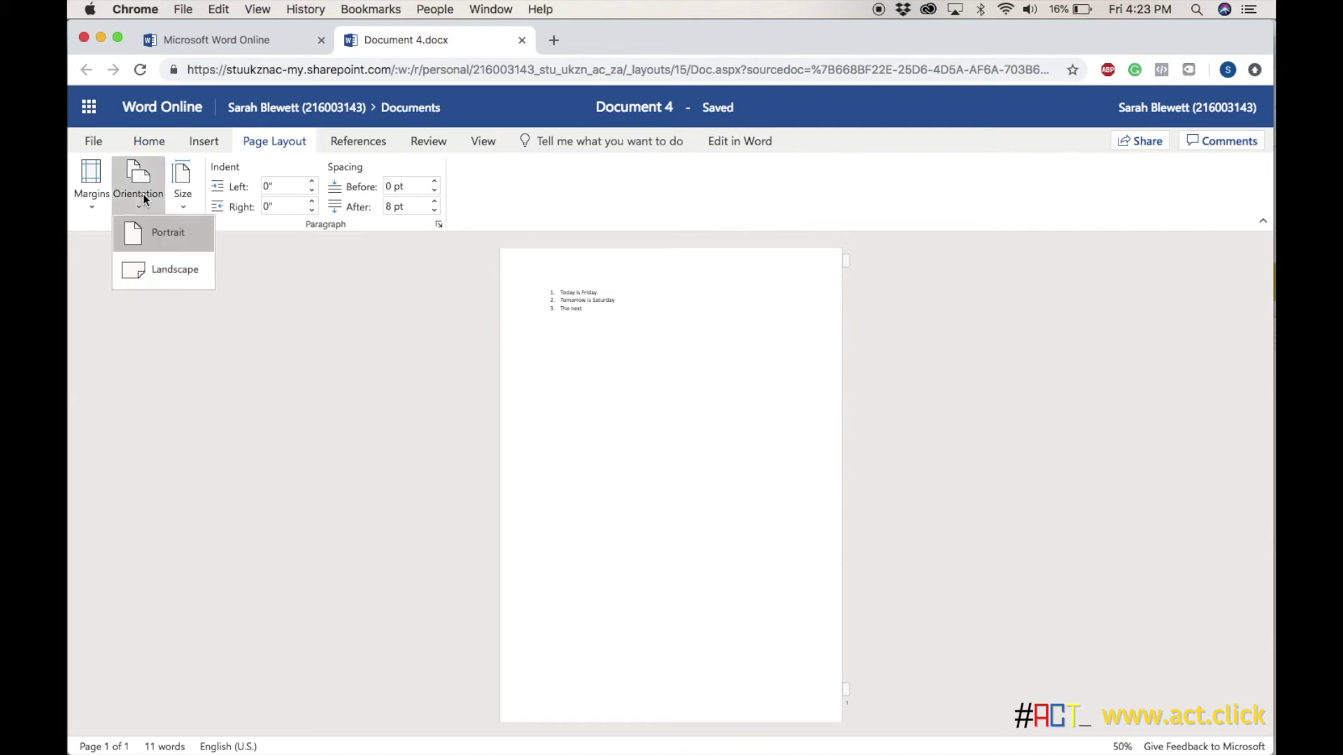
{"action": "left_click", "coordinate": [179, 272]}
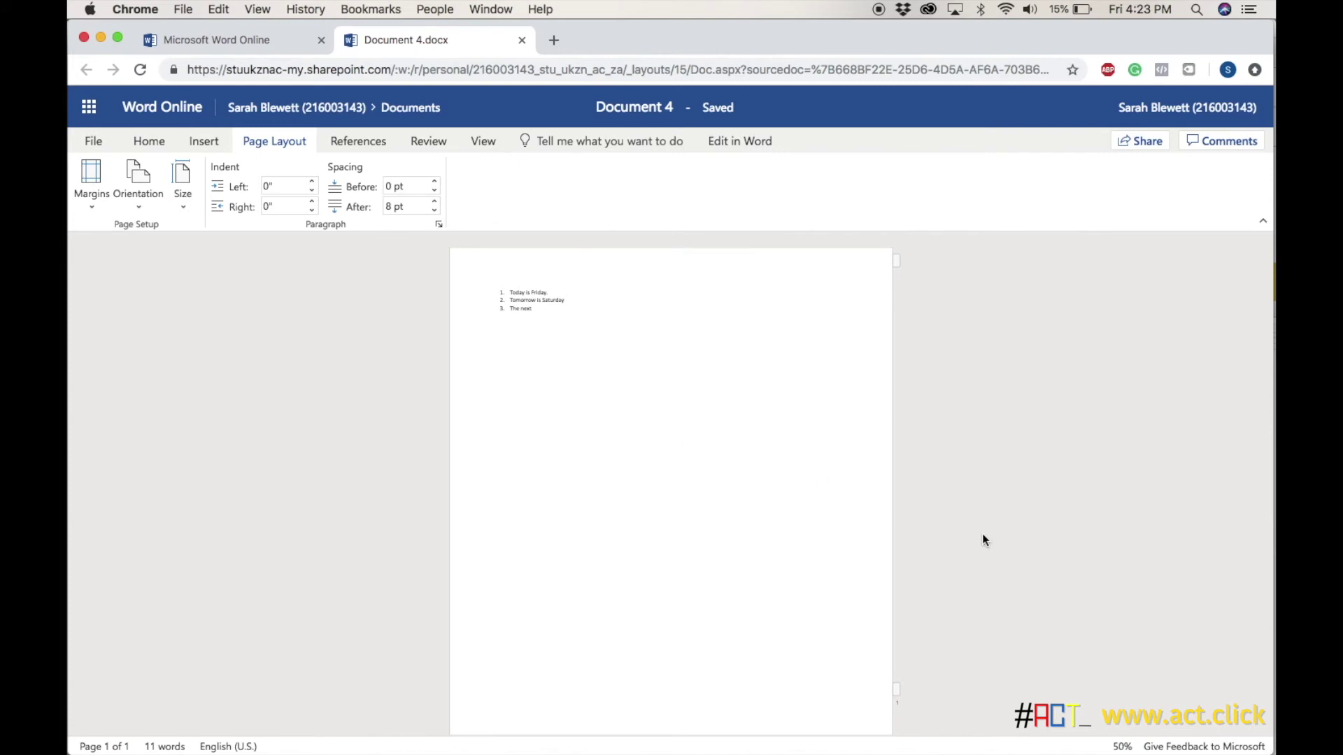
{"action": "left_click", "coordinate": [138, 181]}
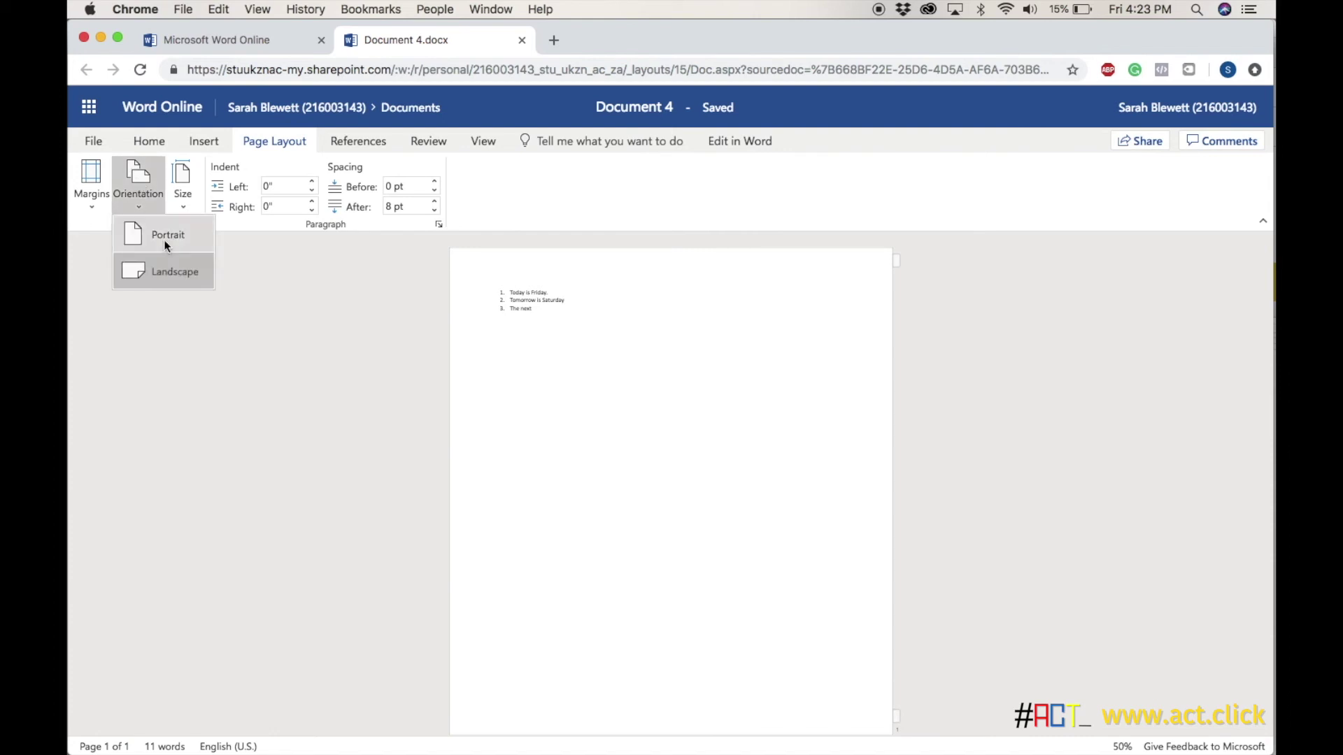
{"action": "left_click", "coordinate": [165, 238]}
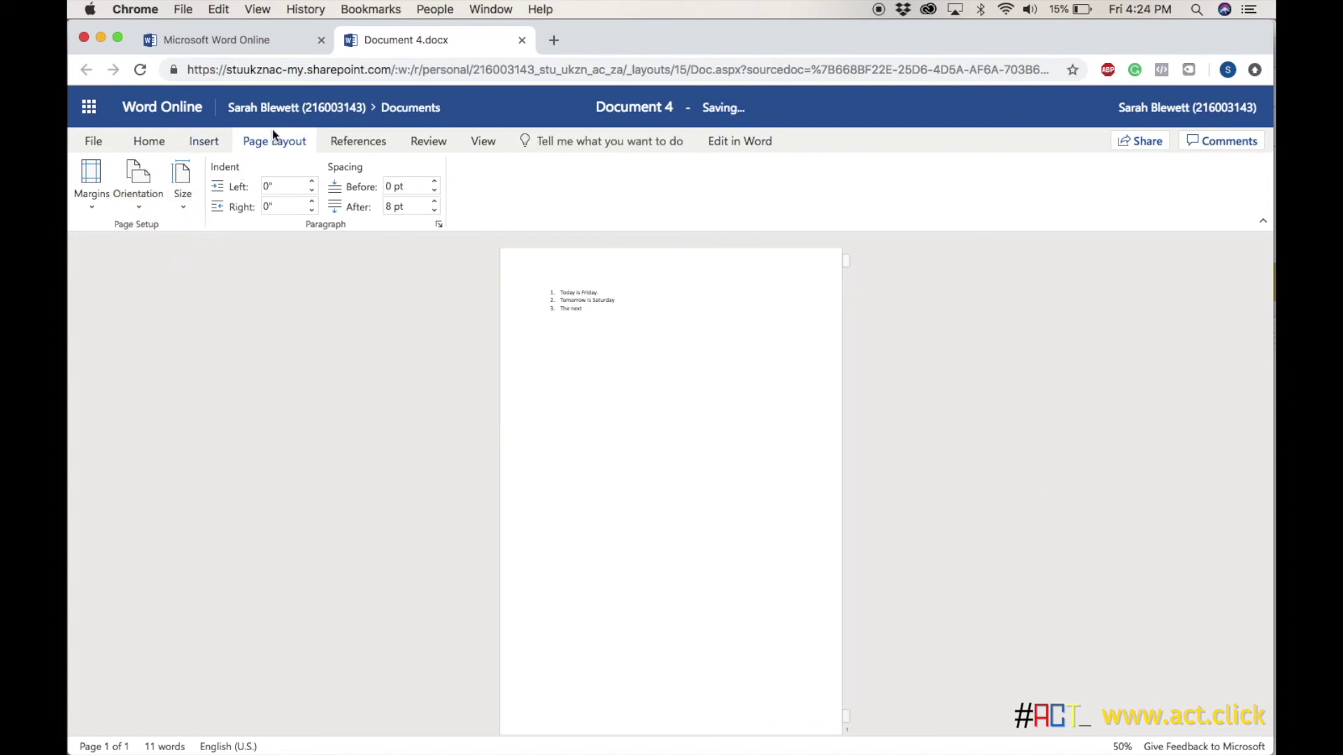
Set the document zoom to 100%
{"action": "left_click", "coordinate": [480, 142]}
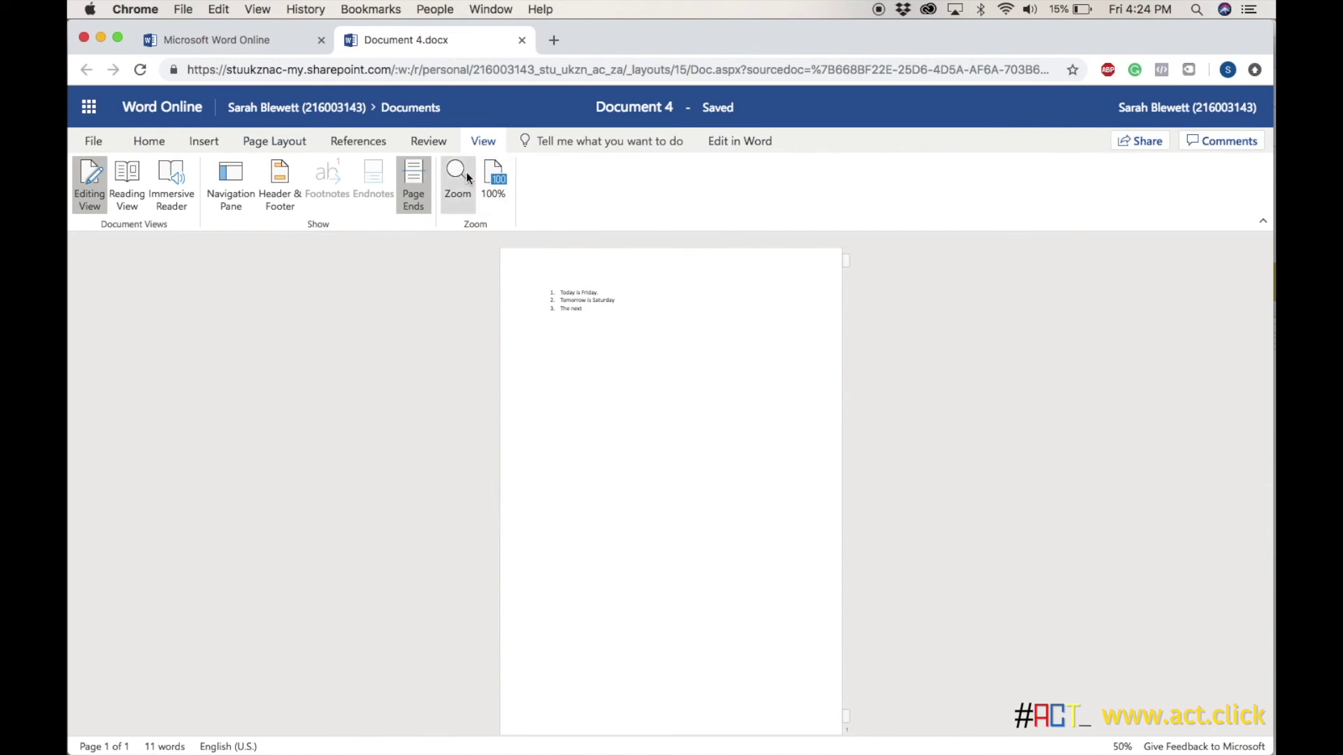
{"action": "left_click", "coordinate": [462, 197]}
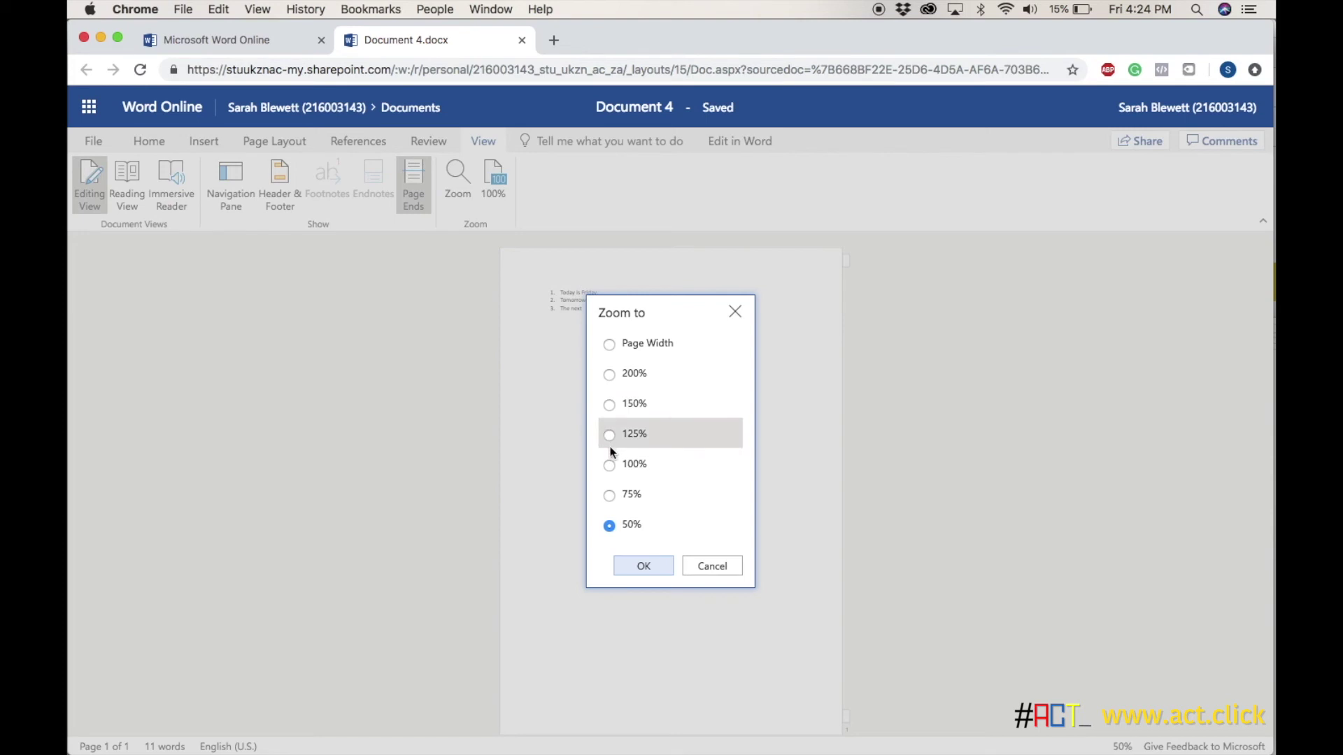
{"action": "left_click", "coordinate": [609, 467]}
{"action": "left_click", "coordinate": [640, 568]}
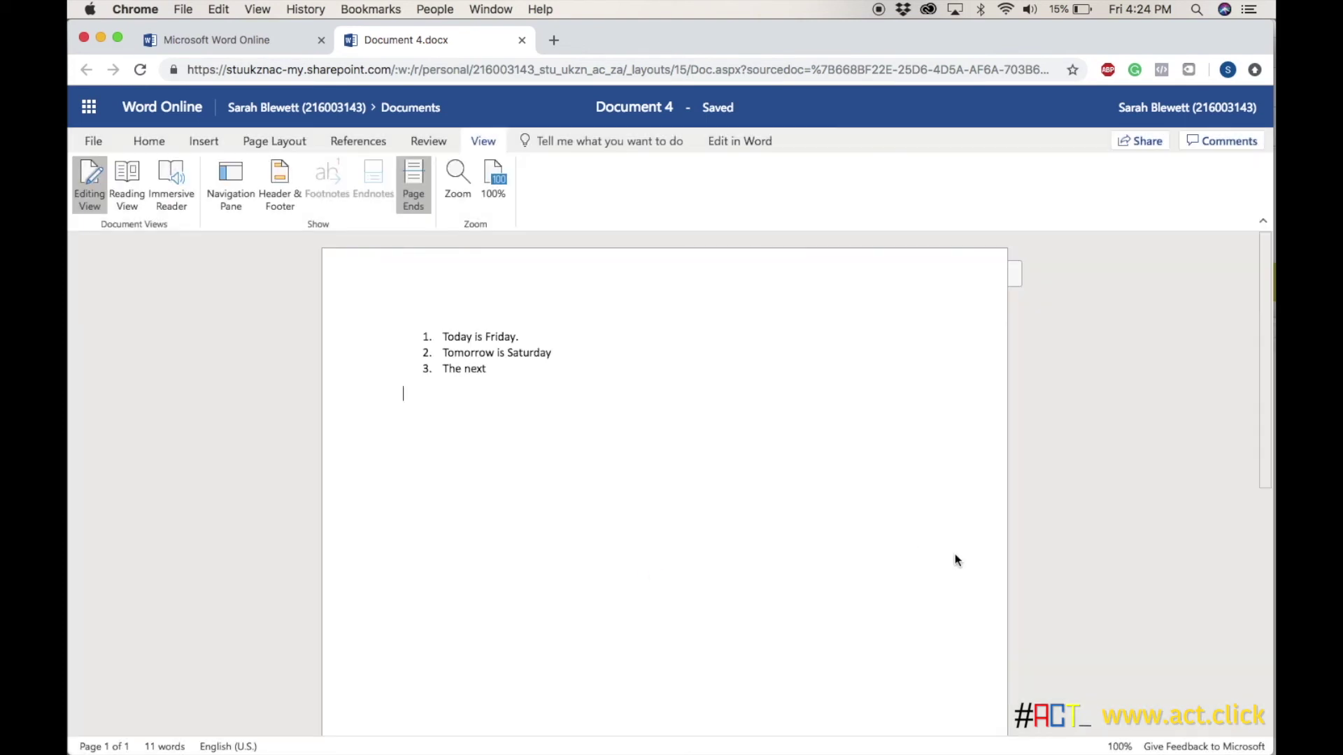
{"action": "scroll", "coordinate": [909, 545], "scroll_direction": "down", "scroll_amount": 10}
{"action": "scroll", "coordinate": [869, 539], "scroll_direction": "up", "scroll_amount": 10}
{"action": "scroll", "coordinate": [749, 534], "scroll_direction": "down", "scroll_amount": 10}
{"action": "scroll", "coordinate": [749, 531], "scroll_direction": "up", "scroll_amount": 10}
{"action": "left_click", "coordinate": [145, 142]}
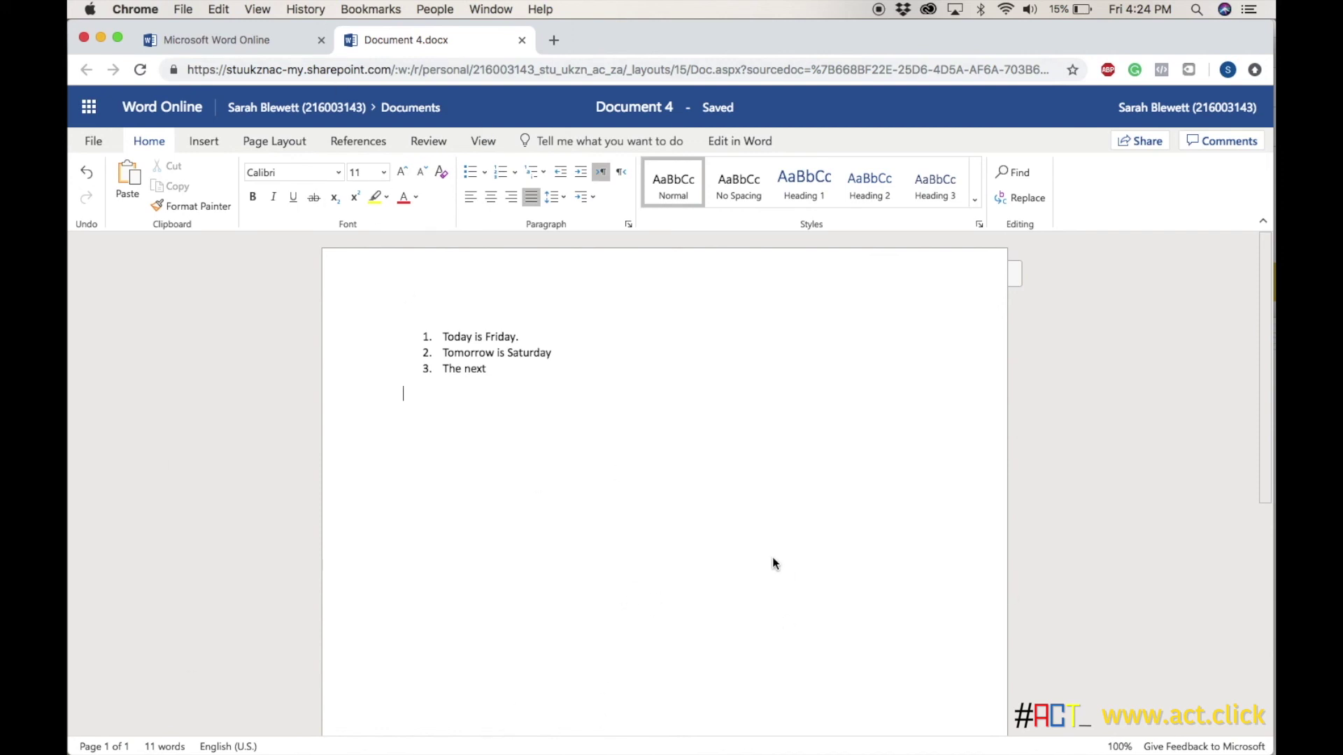
{"action": "scroll", "coordinate": [772, 556], "scroll_direction": "down", "scroll_amount": 10}
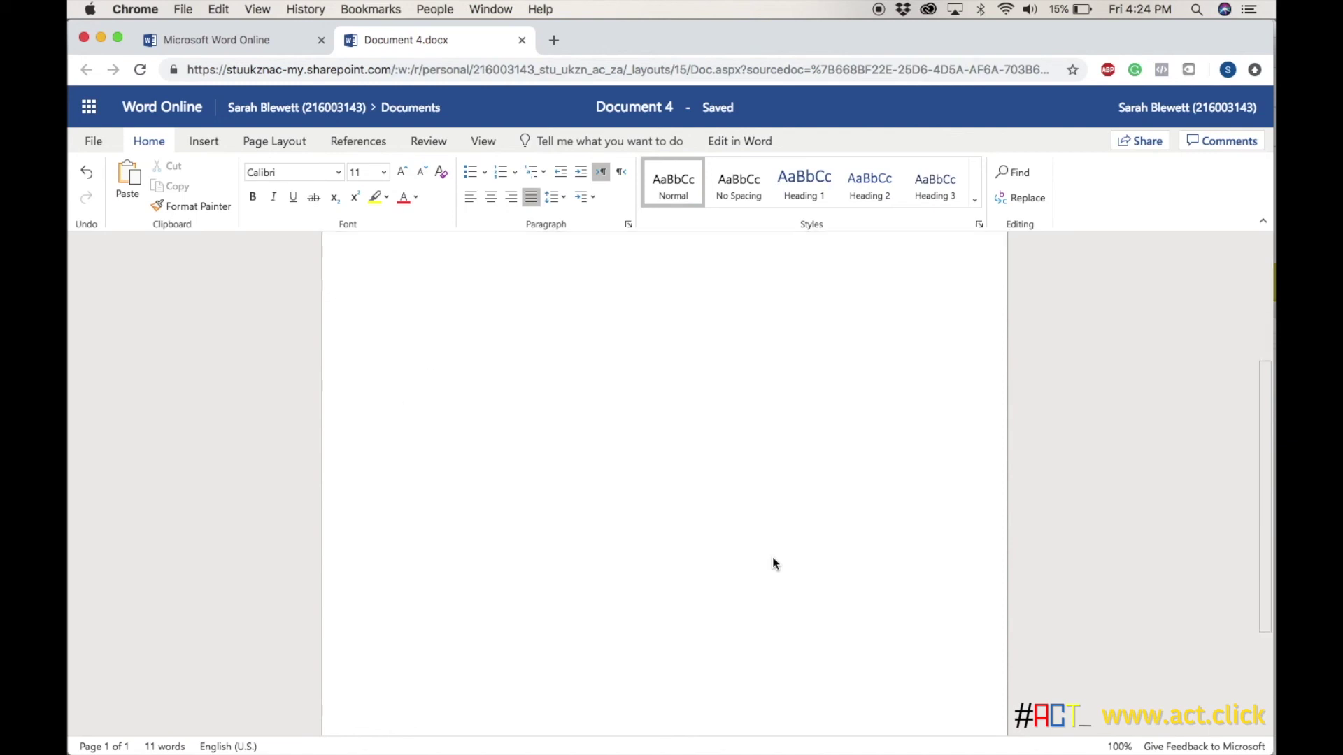
{"action": "scroll", "coordinate": [773, 557], "scroll_direction": "up", "scroll_amount": 10}
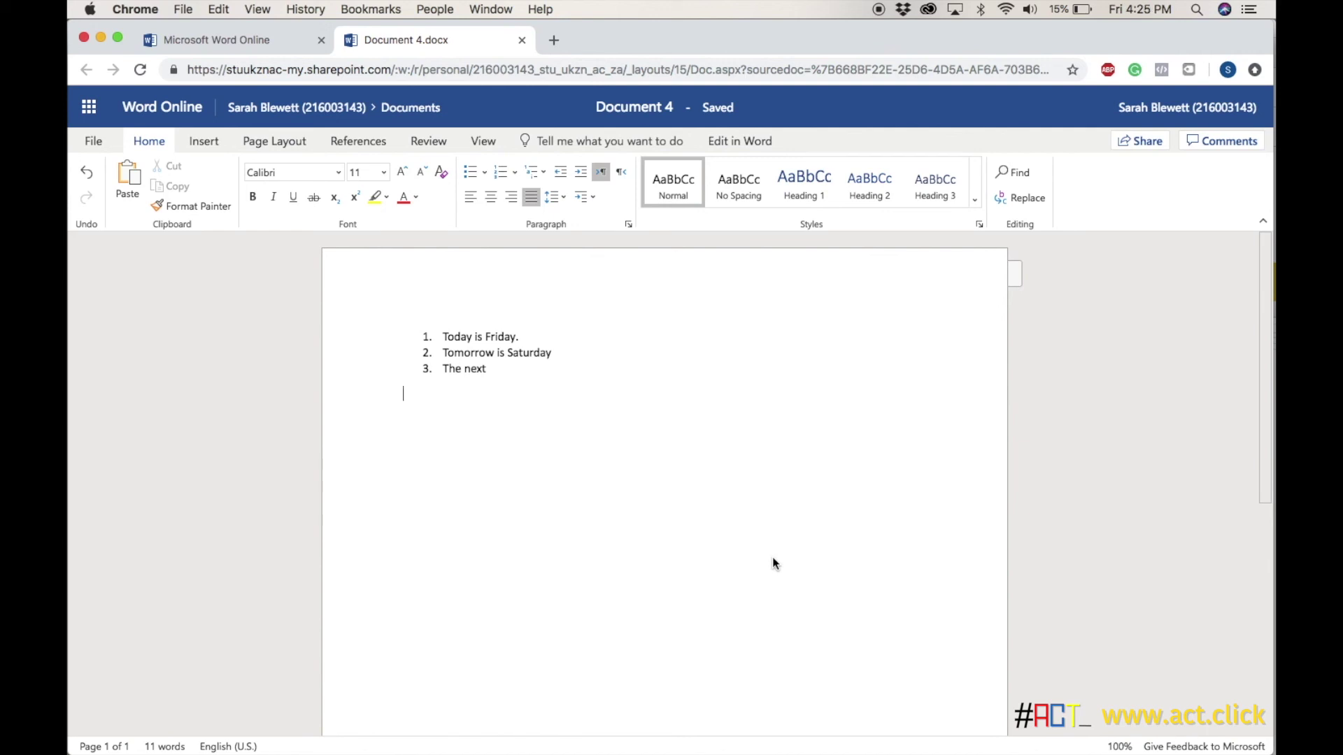
{"action": "scroll", "coordinate": [772, 557], "scroll_direction": "down", "scroll_amount": 1}
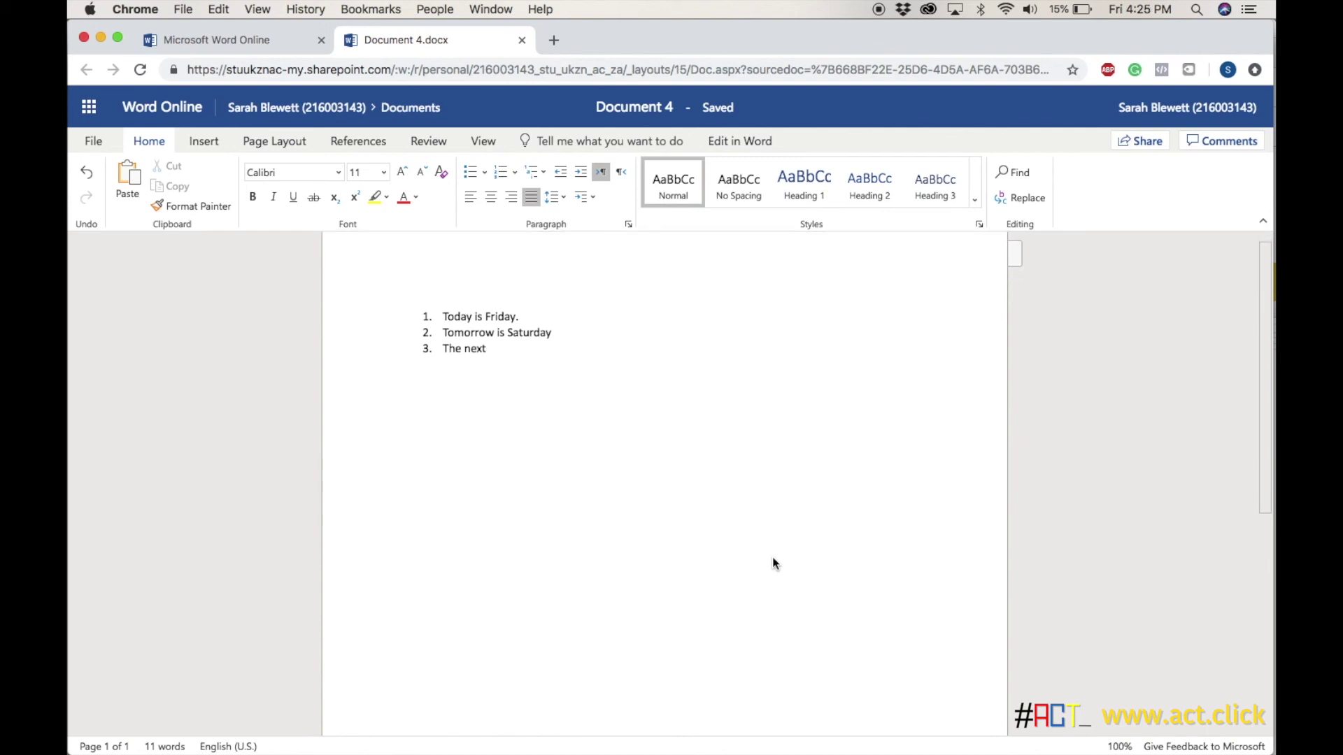
{"action": "scroll", "coordinate": [772, 558], "scroll_direction": "up", "scroll_amount": 1}
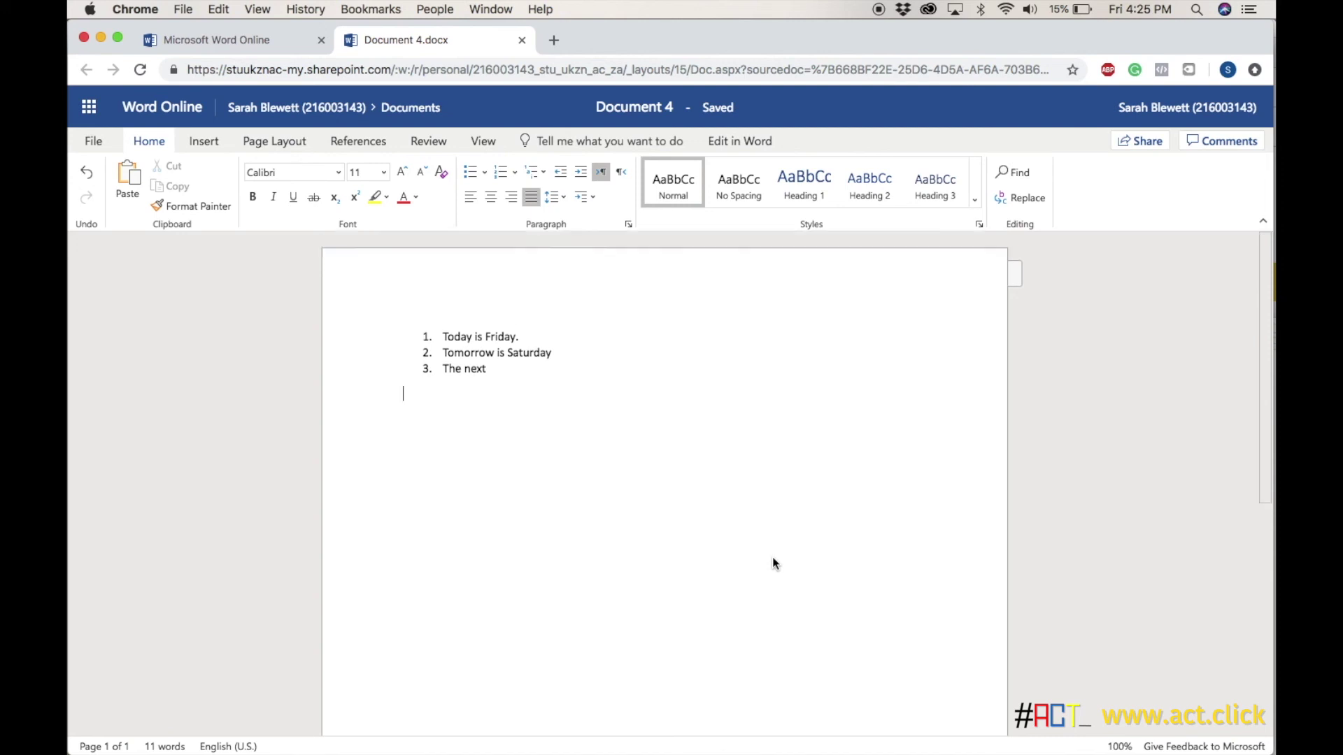